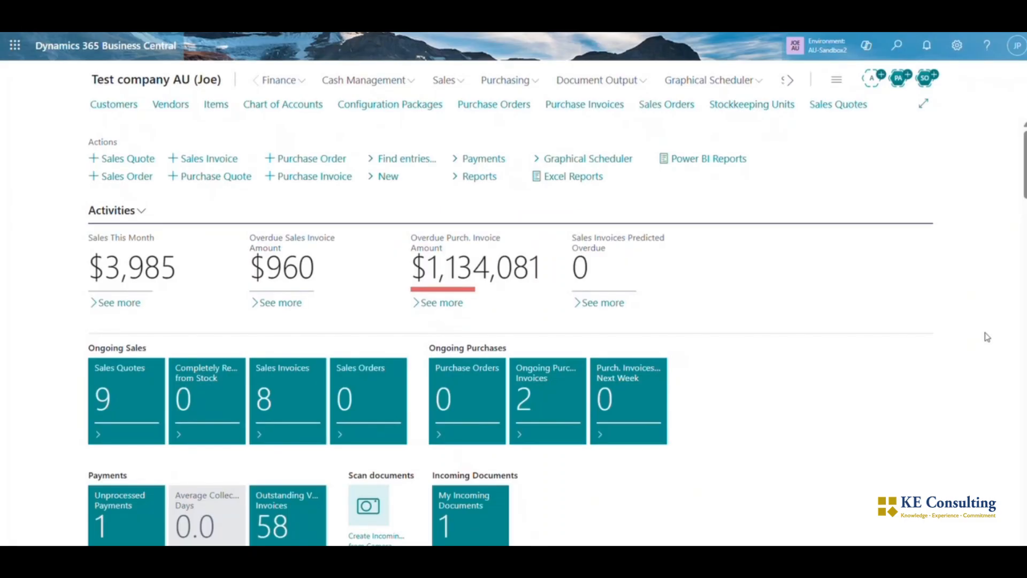
Search for the Locations list and open the location card of JSW
{"action": "left_click", "coordinate": [896, 47]}
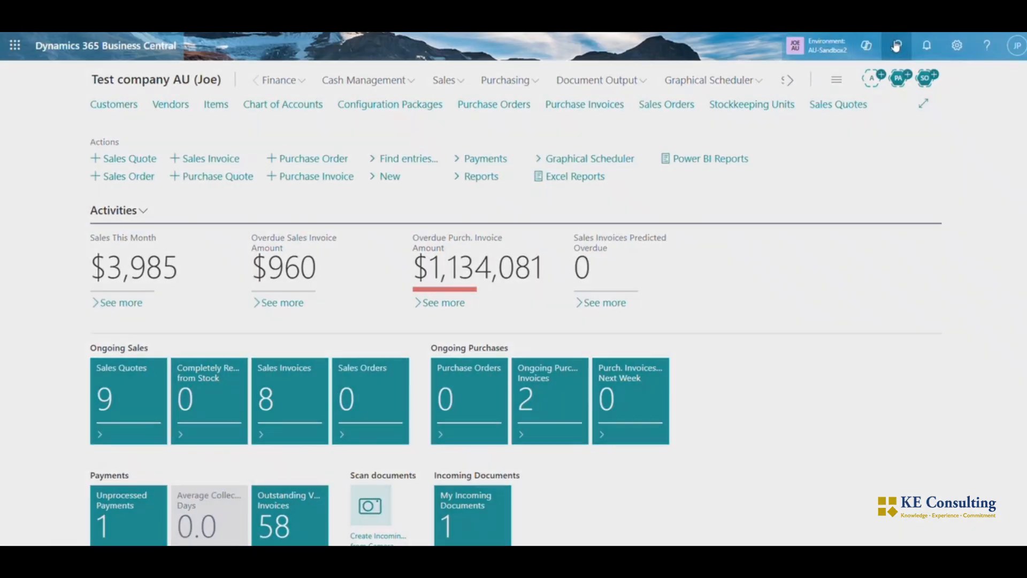
{"action": "type", "text": "location"}
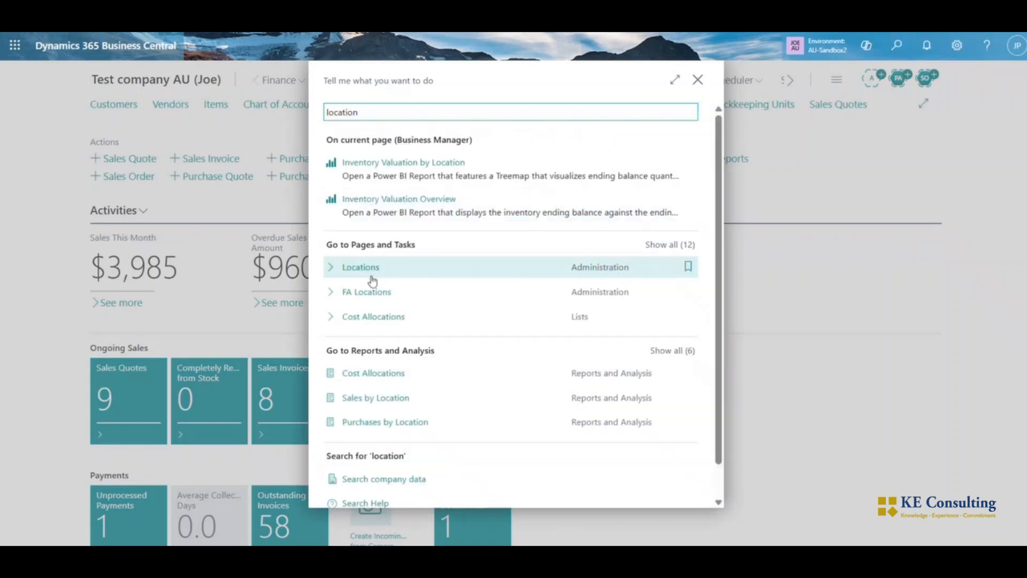
{"action": "left_click", "coordinate": [362, 268]}
{"action": "left_click", "coordinate": [263, 272]}
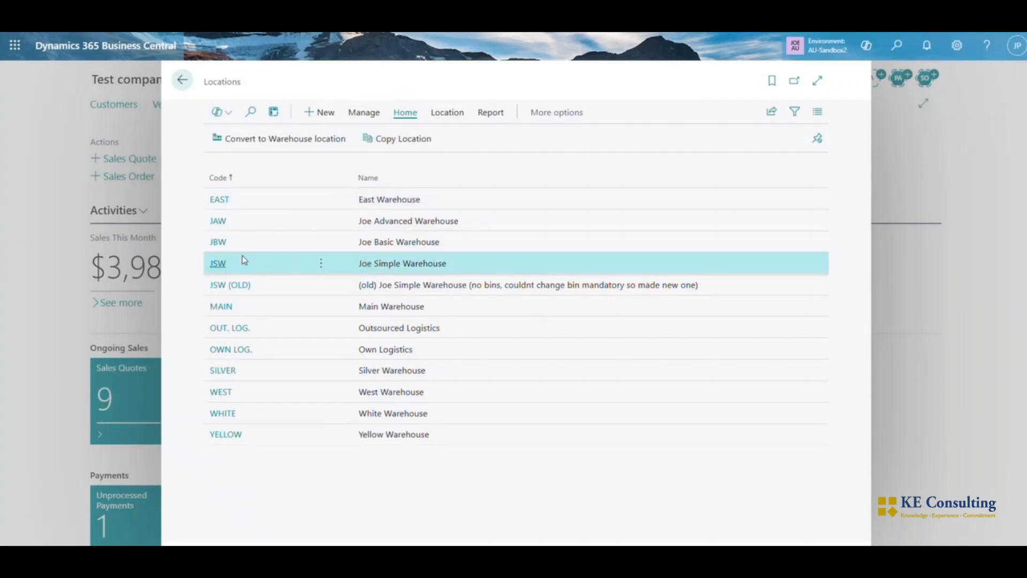
{"action": "left_click", "coordinate": [216, 263]}
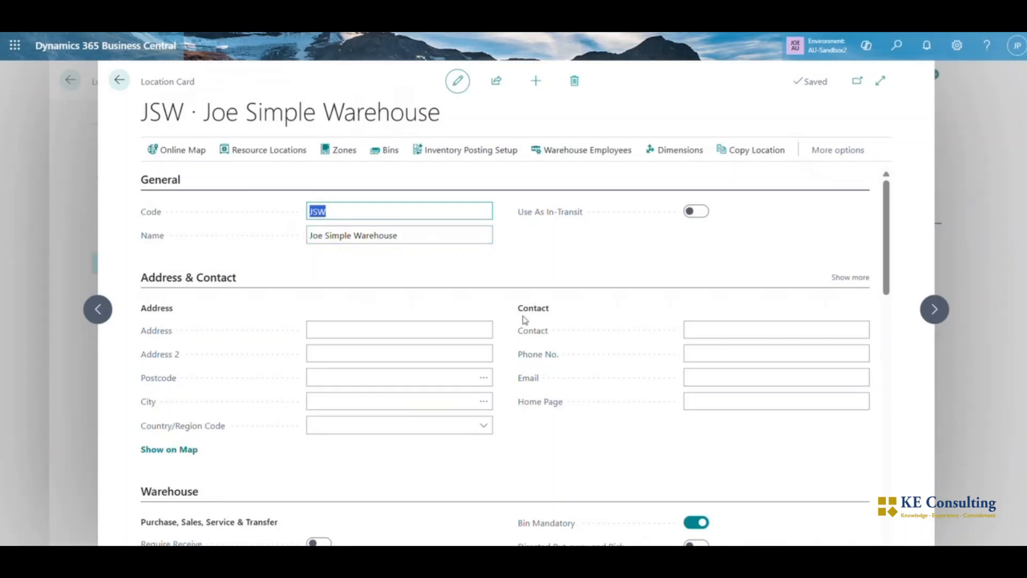
Examine the warehouse, stockkeeping unit and bin settings on the JSW location card
{"action": "scroll", "coordinate": [860, 377], "scroll_direction": "down", "scroll_amount": 2}
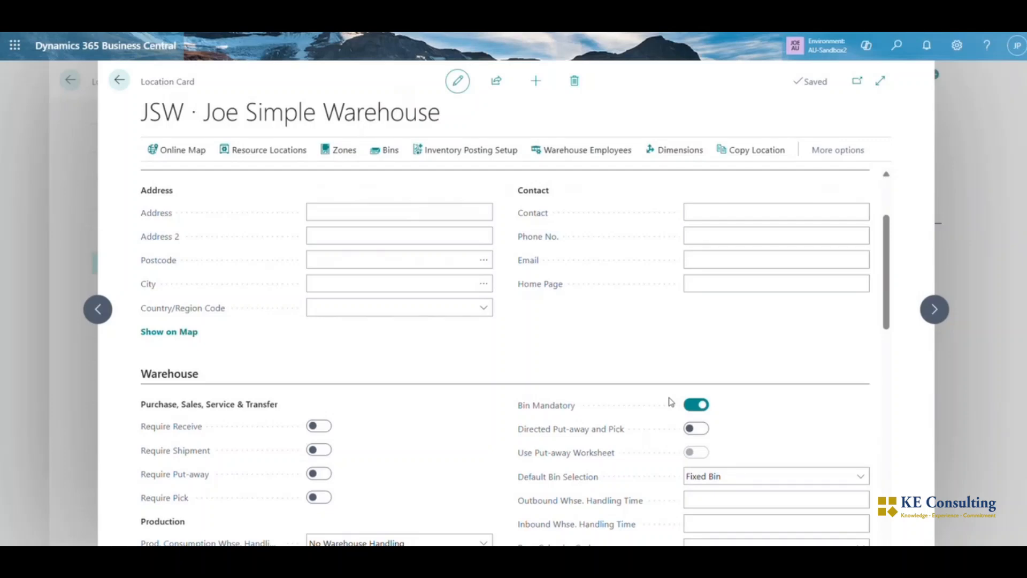
{"action": "scroll", "coordinate": [671, 402], "scroll_direction": "down", "scroll_amount": 4}
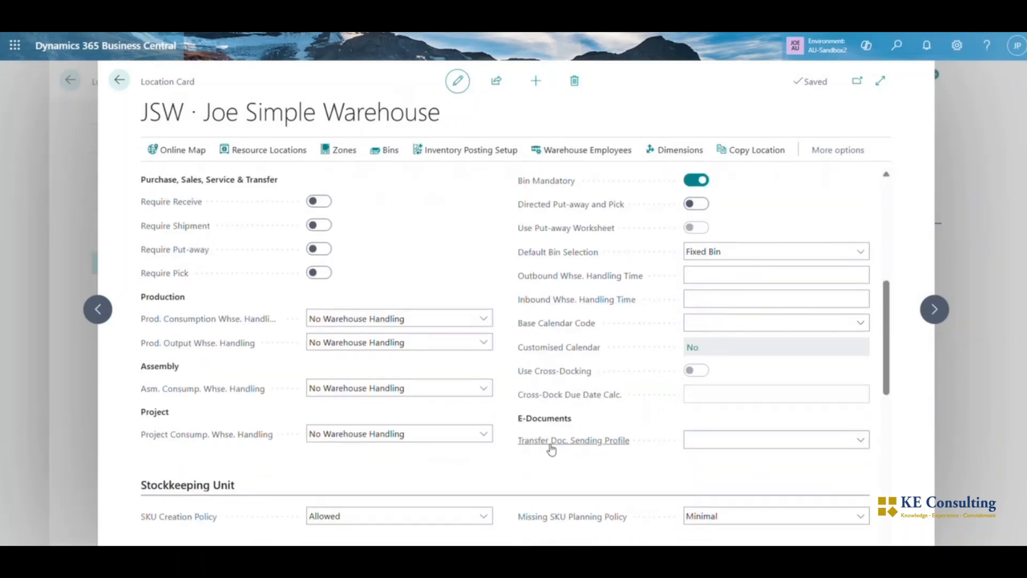
{"action": "scroll", "coordinate": [552, 450], "scroll_direction": "down", "scroll_amount": 5}
{"action": "left_click", "coordinate": [438, 450]}
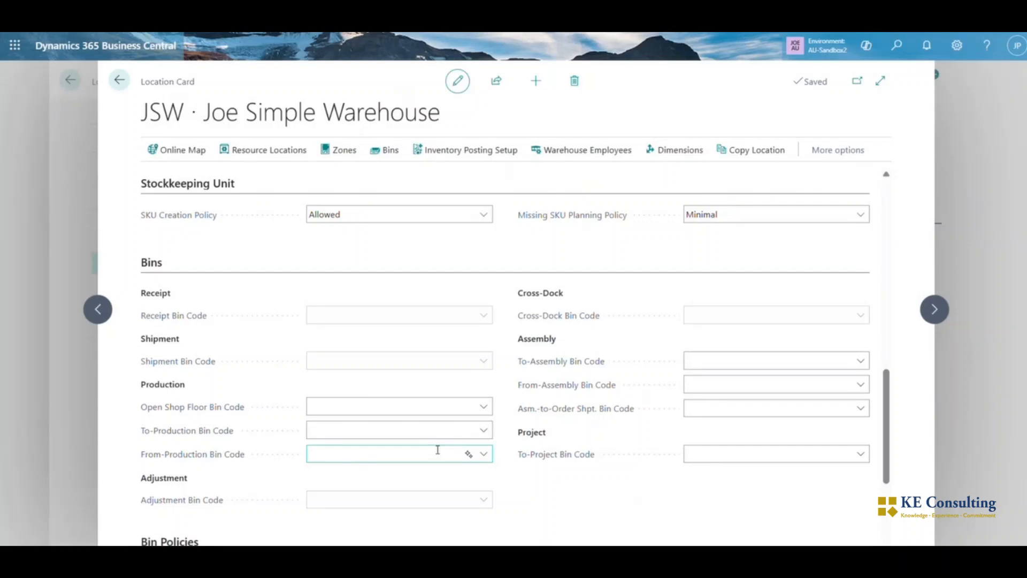
{"action": "scroll", "coordinate": [562, 412], "scroll_direction": "down", "scroll_amount": 3}
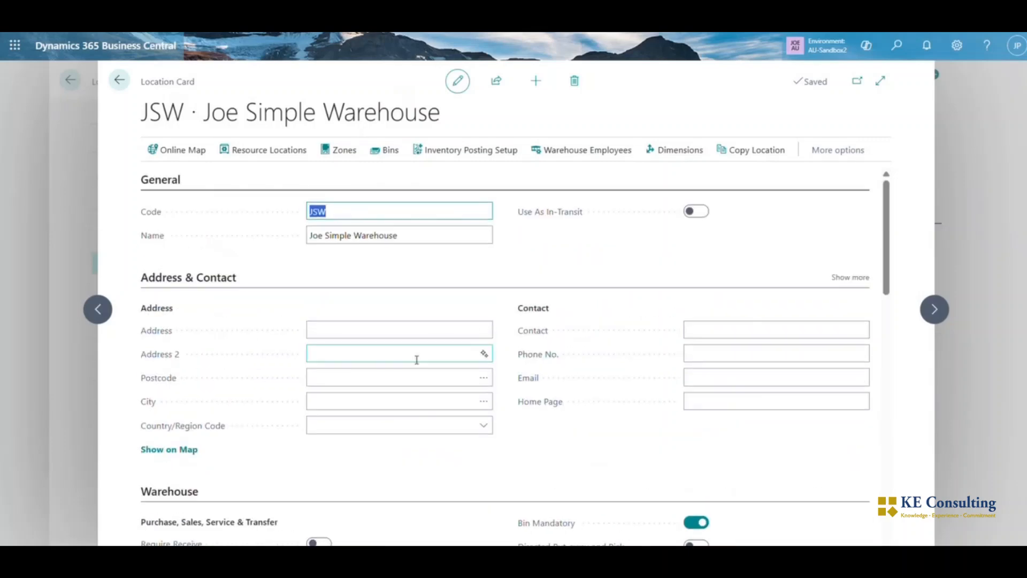
Review the contents of bins JSW-BIN-1 and JSW-BIN-2 for the JSW location, and return to its card
{"action": "left_click", "coordinate": [381, 153]}
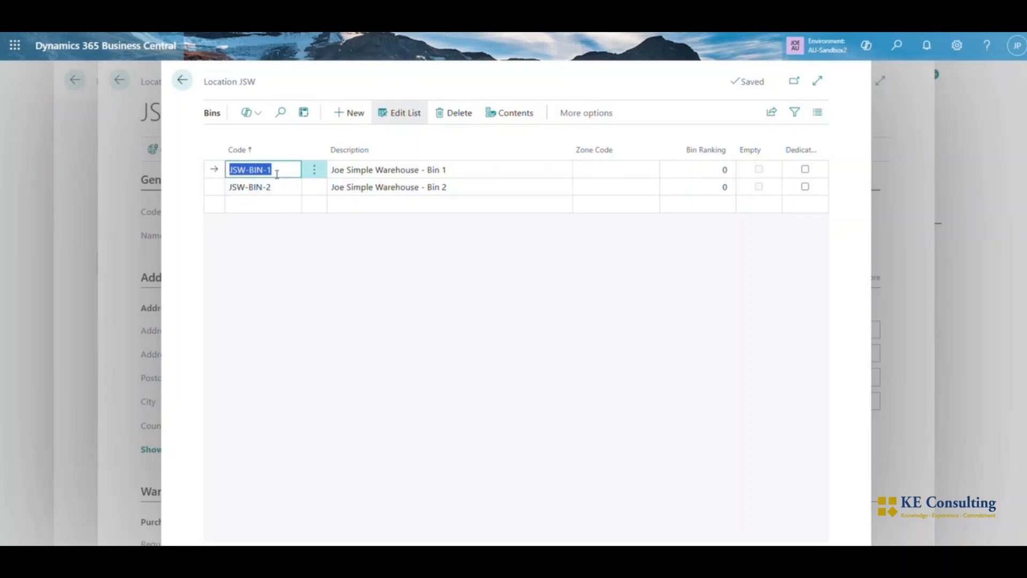
{"action": "left_click", "coordinate": [511, 114]}
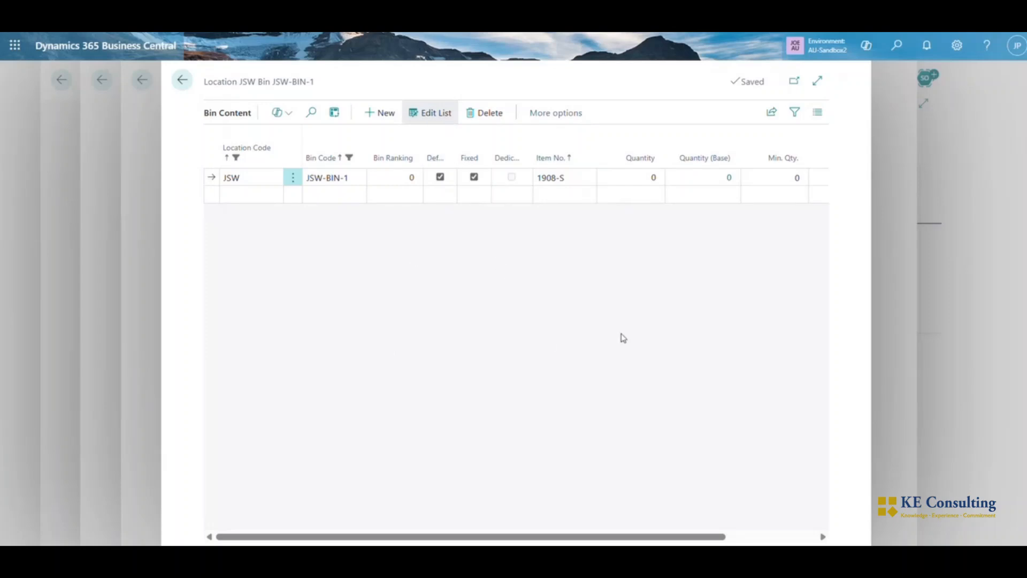
{"action": "left_click", "coordinate": [182, 80]}
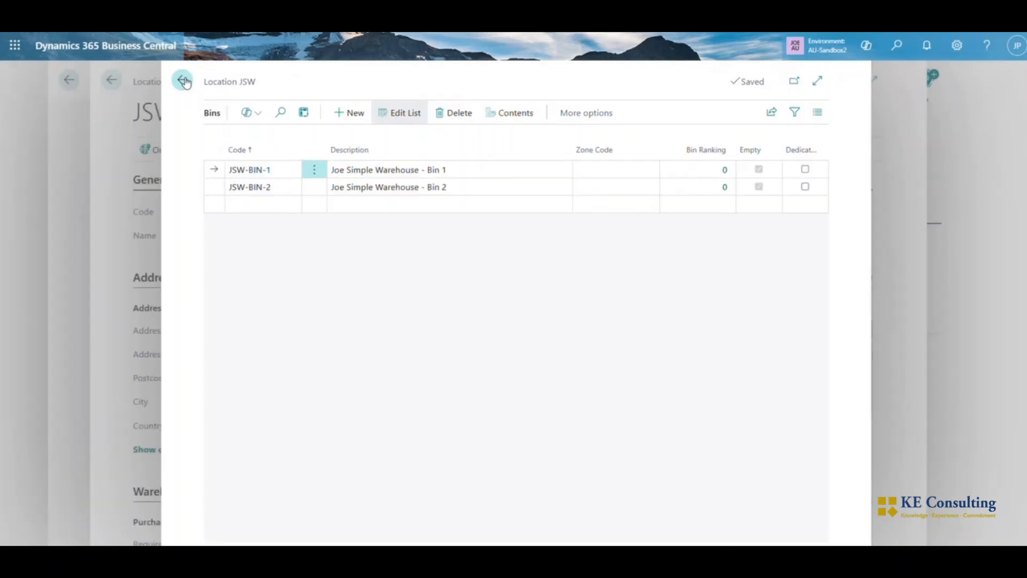
{"action": "left_click", "coordinate": [257, 185]}
{"action": "left_click", "coordinate": [515, 112]}
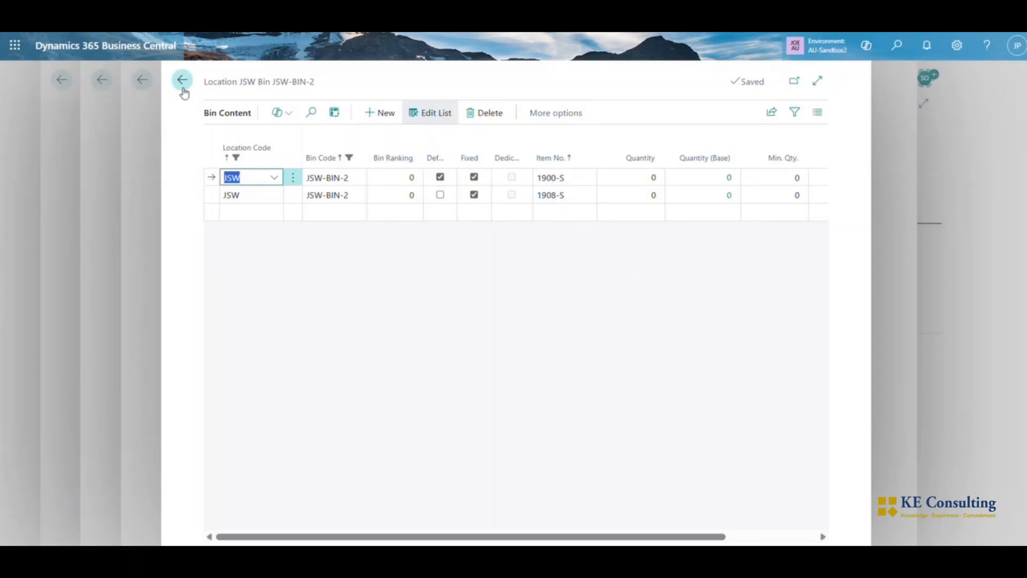
{"action": "left_click", "coordinate": [182, 83]}
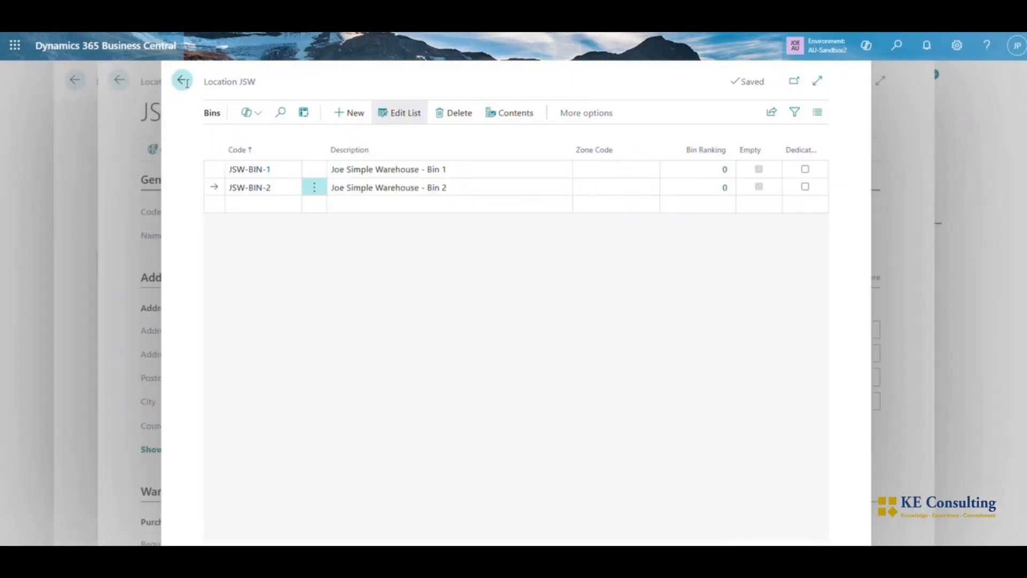
{"action": "left_click", "coordinate": [182, 83]}
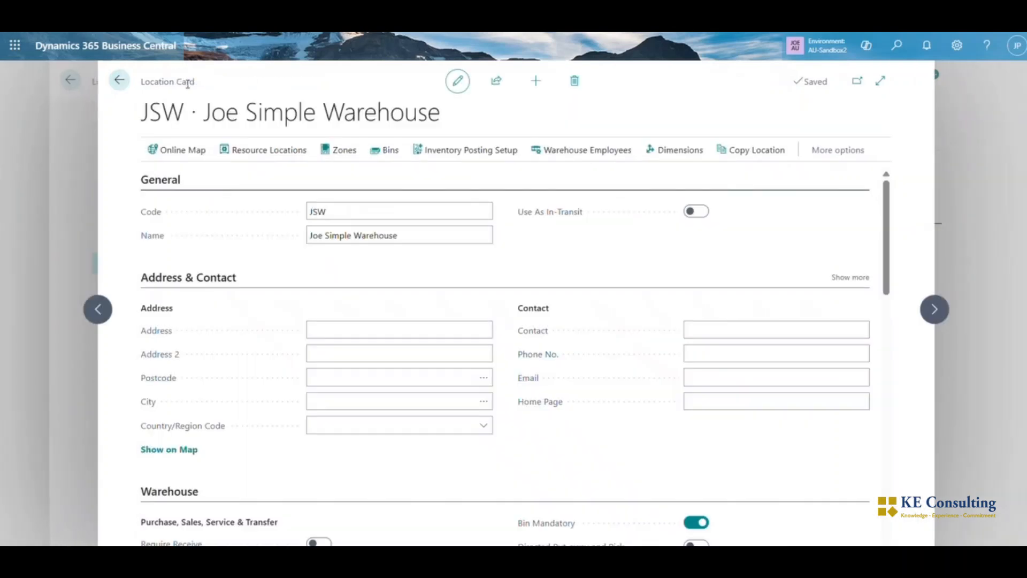
Review the warehouse employees and the inventory posting setup of the JSW location
{"action": "left_click", "coordinate": [573, 152]}
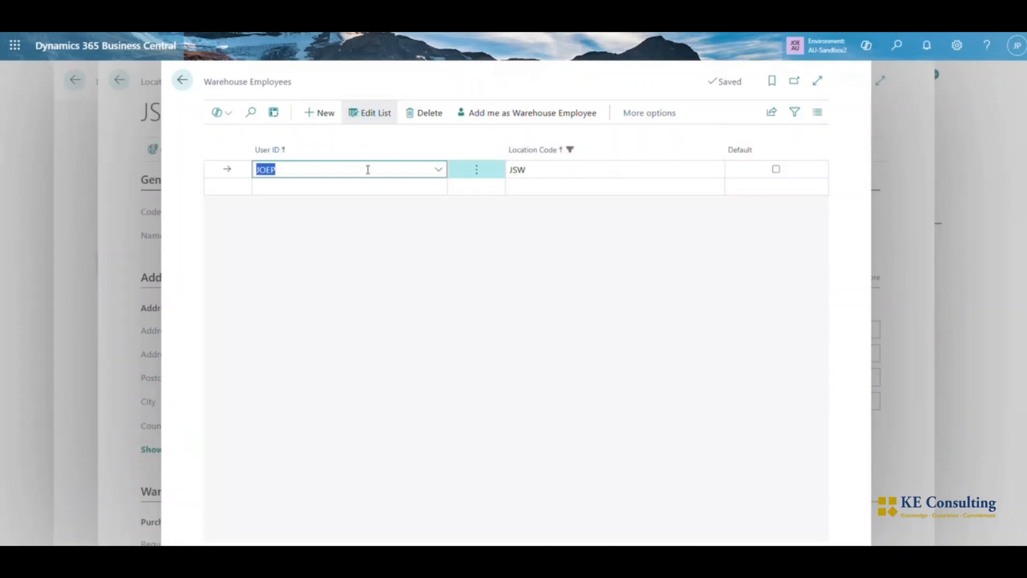
{"action": "left_click", "coordinate": [313, 163]}
{"action": "left_click", "coordinate": [182, 80]}
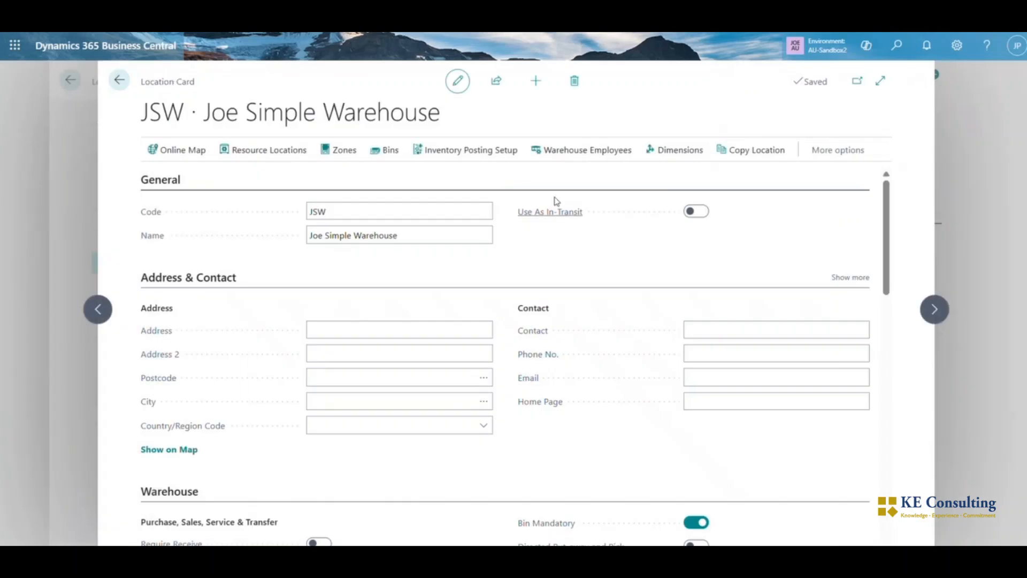
{"action": "left_click", "coordinate": [471, 161]}
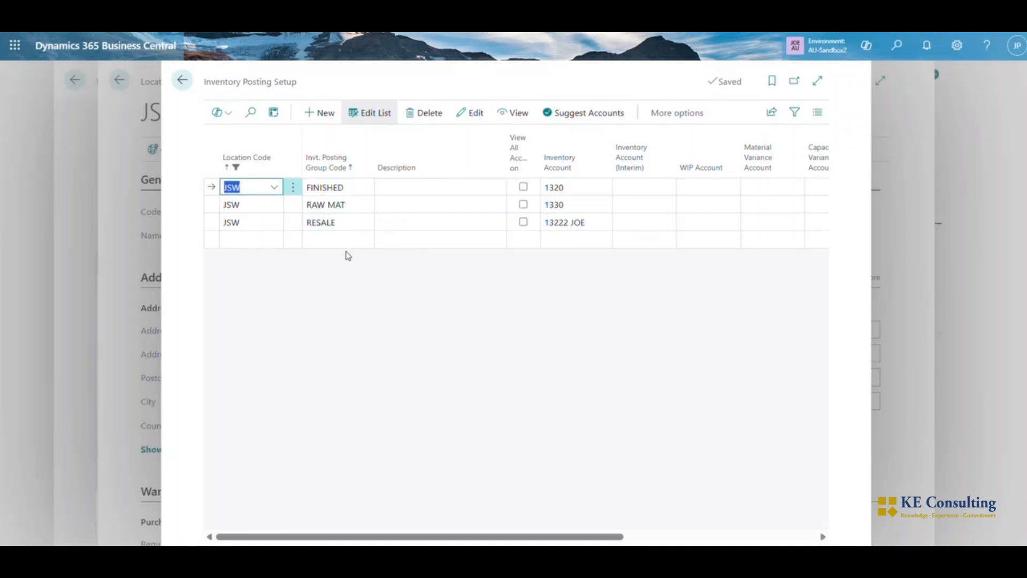
{"action": "mouse_move", "coordinate": [313, 166]}
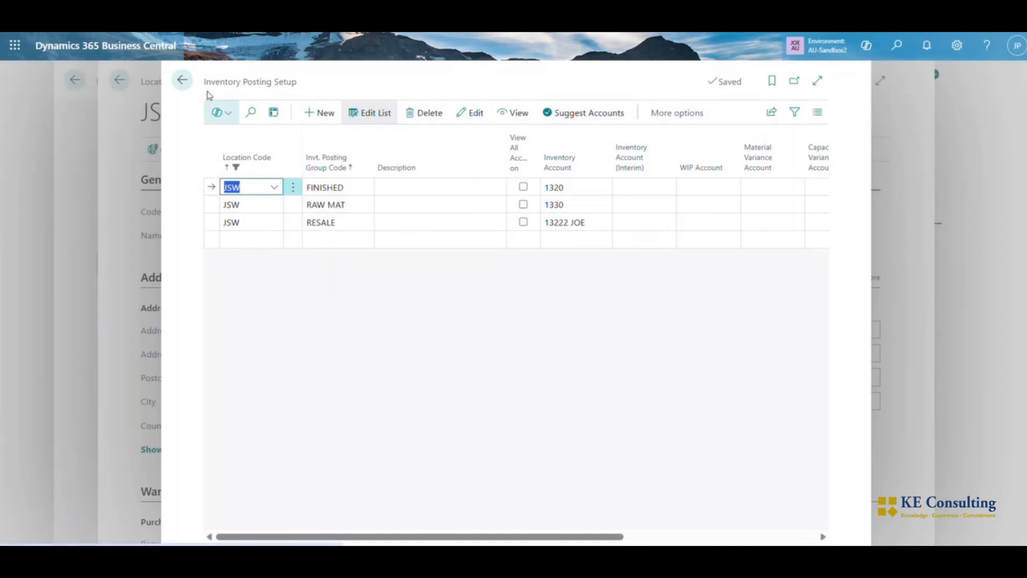
{"action": "left_click", "coordinate": [183, 82]}
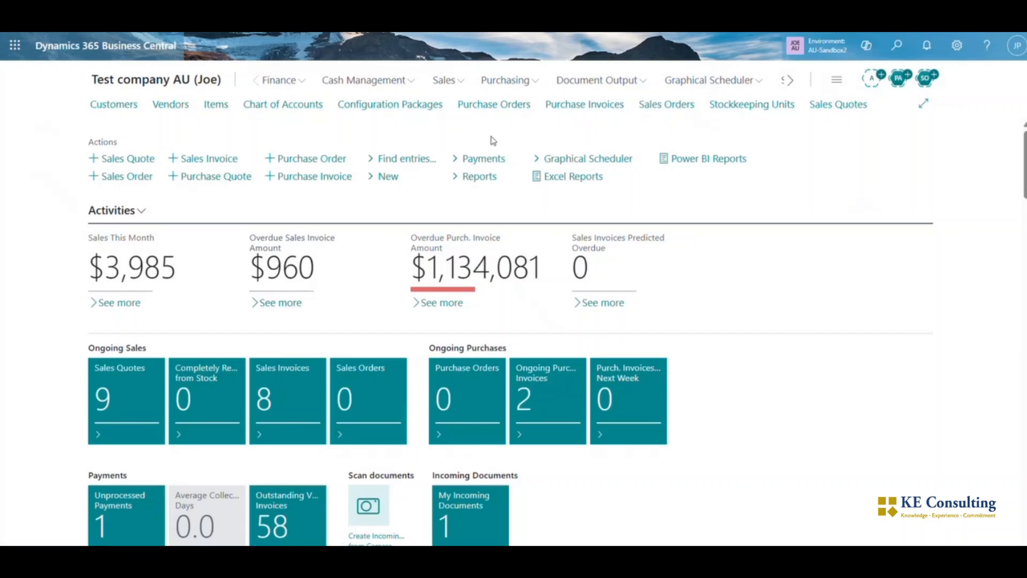
Create a new purchase order for the vendor Graphic Design Institute
{"action": "left_click", "coordinate": [469, 104]}
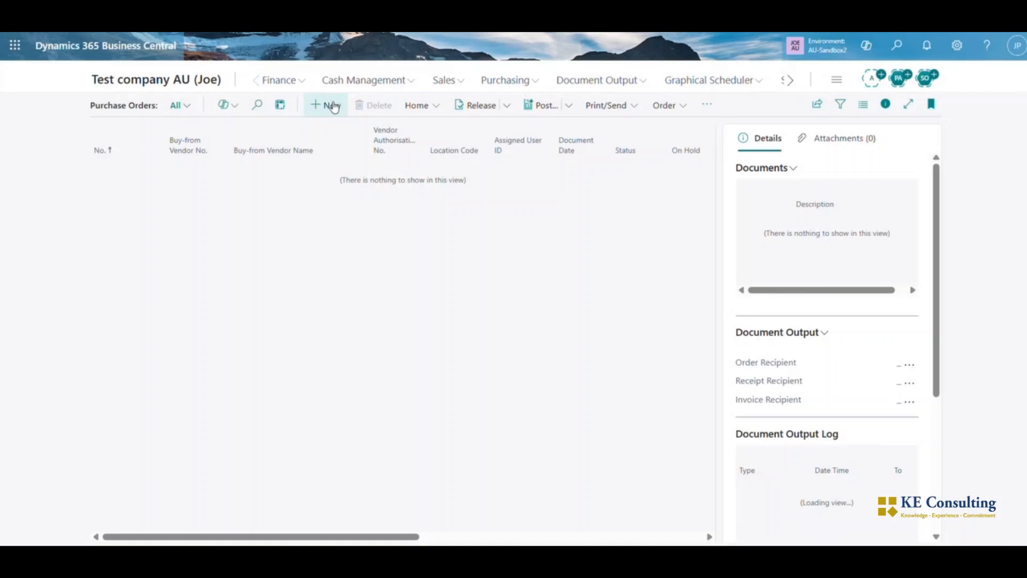
{"action": "left_click", "coordinate": [330, 104]}
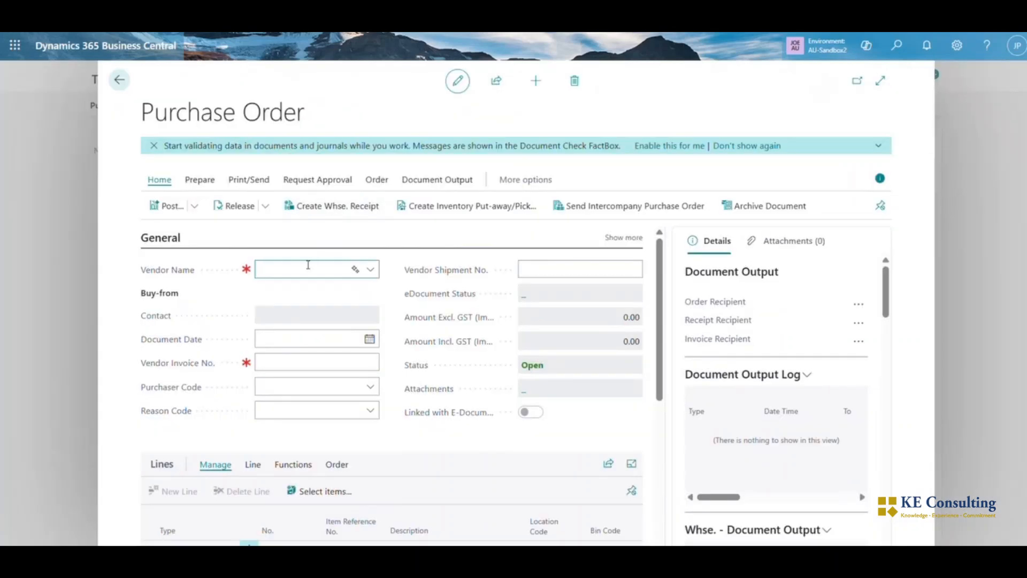
{"action": "type", "text": "gra"}
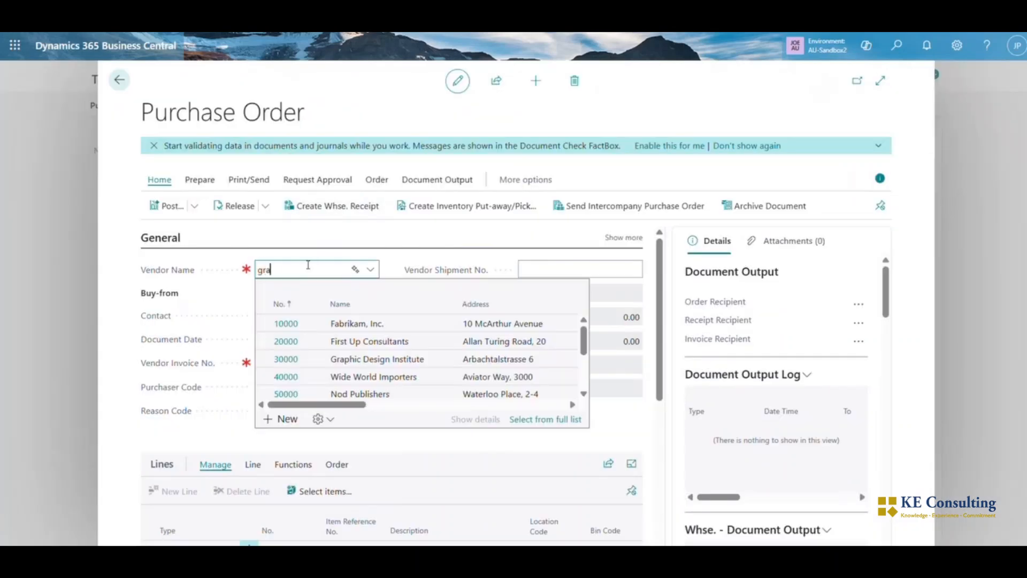
{"action": "type", "text": "phic"}
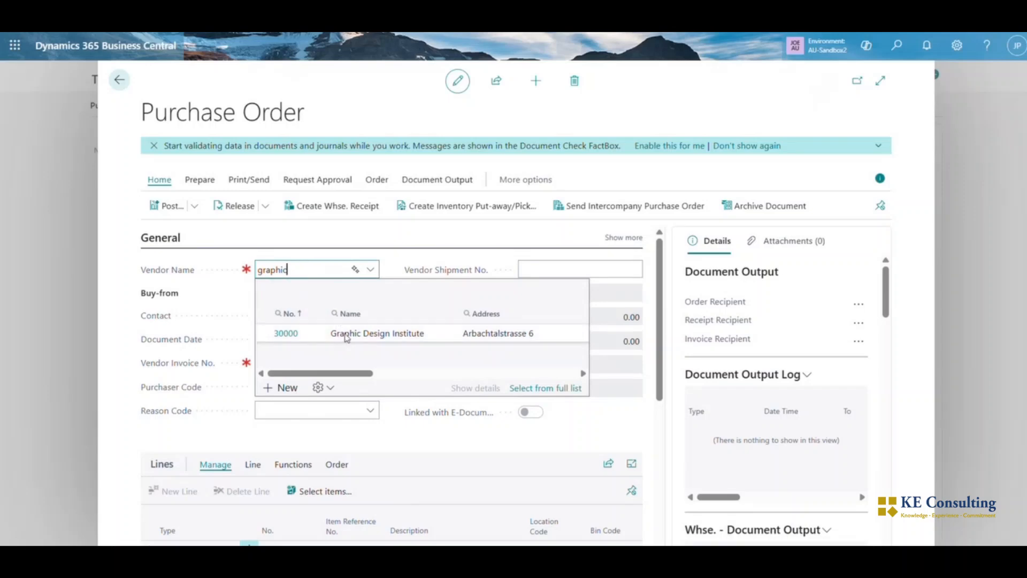
{"action": "left_click", "coordinate": [347, 334]}
Set the purchase order's vendor invoice number to 030726-1
{"action": "left_click", "coordinate": [291, 362]}
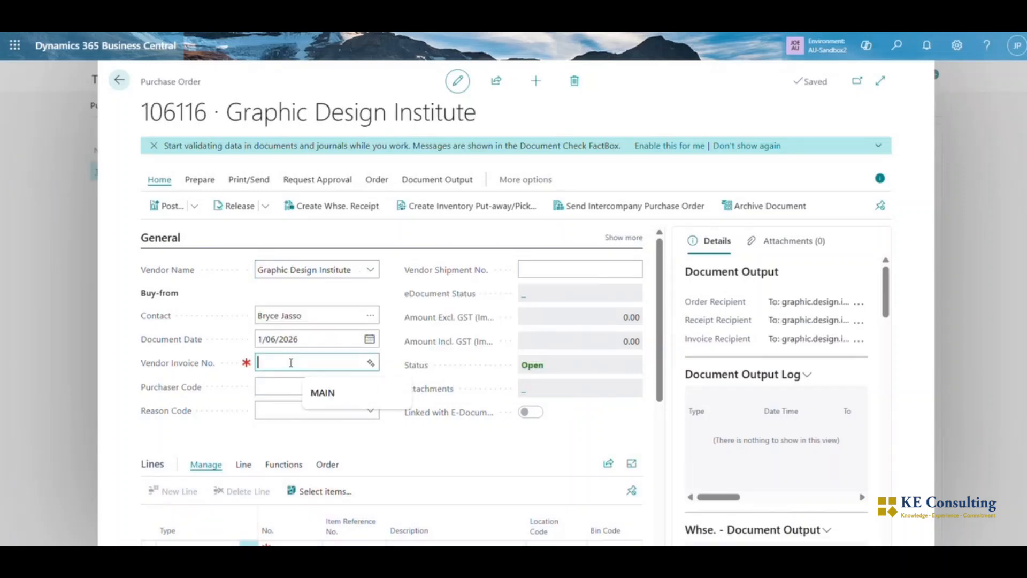
{"action": "type", "text": "0"}
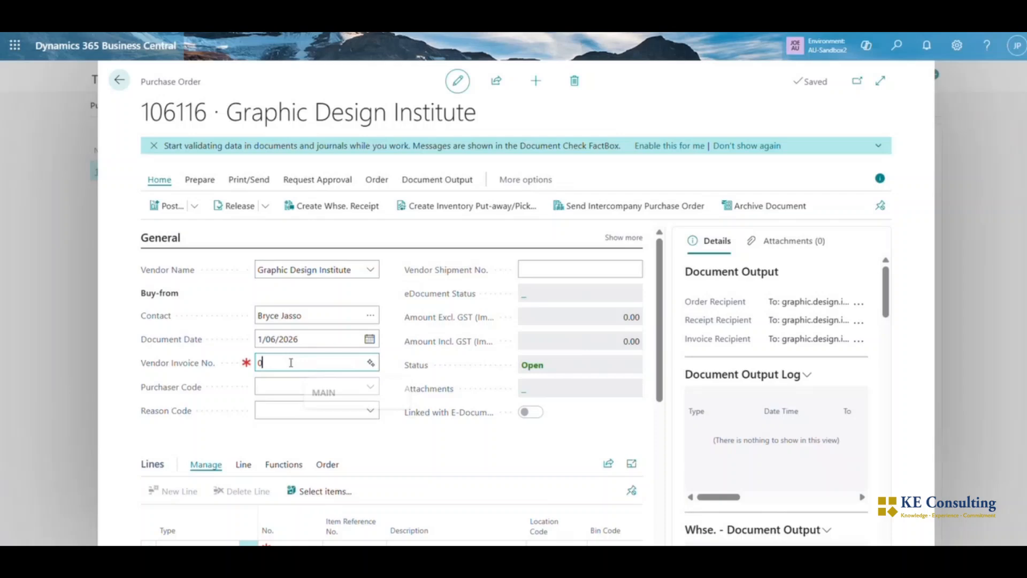
{"action": "type", "text": "30726-1"}
Fill the first purchase line with item 1908-S, the LONDON Swivel Chair, blue, at location JSW
{"action": "scroll", "coordinate": [278, 435], "scroll_direction": "down", "scroll_amount": 2}
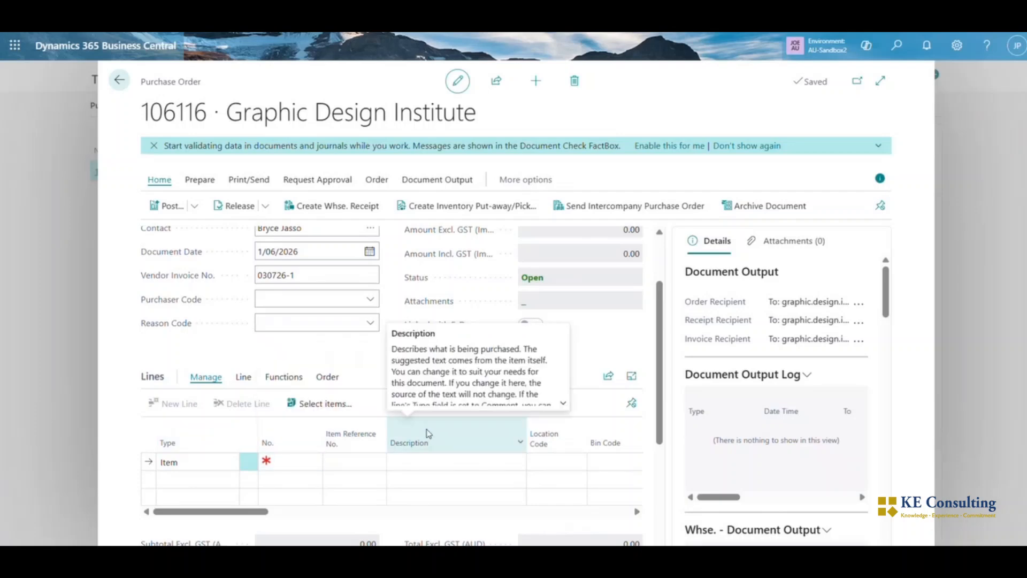
{"action": "scroll", "coordinate": [473, 268], "scroll_direction": "down", "scroll_amount": 1}
{"action": "left_click", "coordinate": [299, 413]}
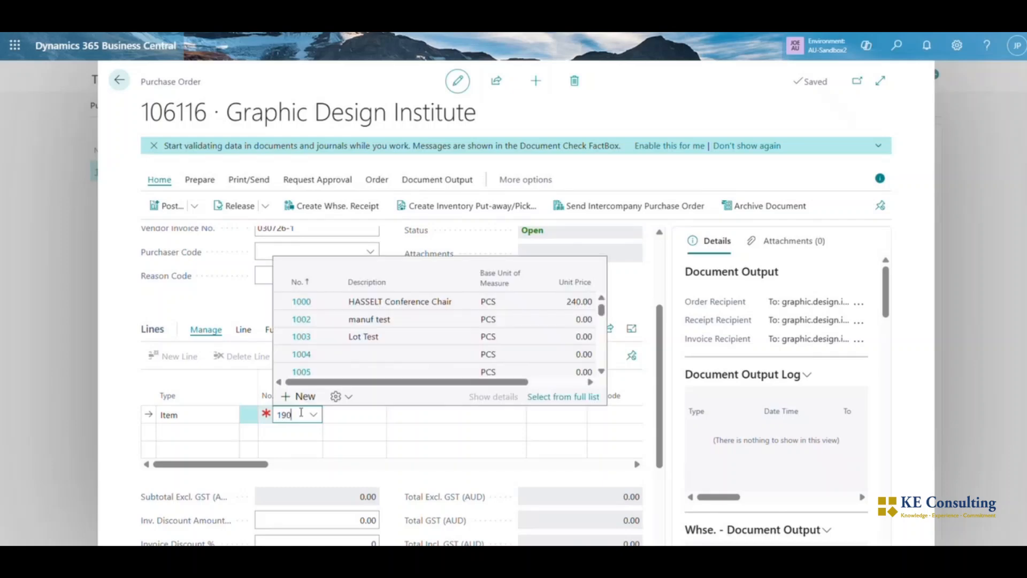
{"action": "type", "text": "1908"}
{"action": "left_click", "coordinate": [410, 410]}
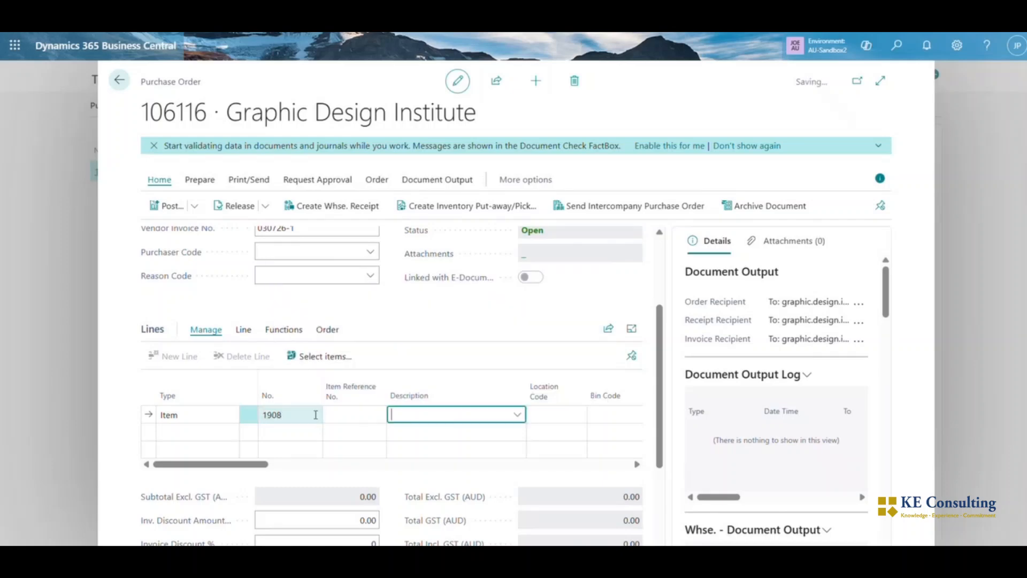
{"action": "left_click", "coordinate": [557, 418]}
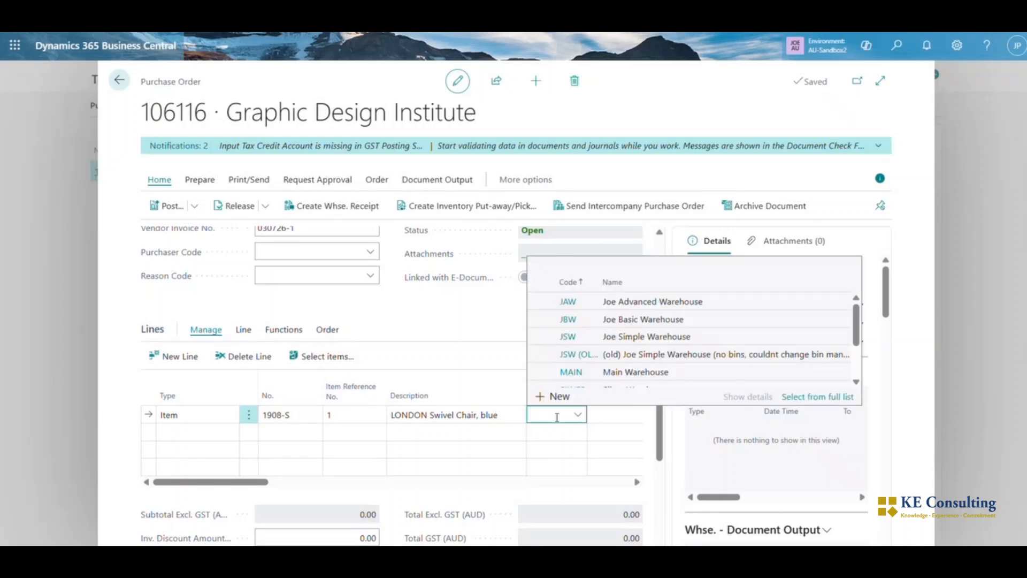
{"action": "type", "text": "jsw"}
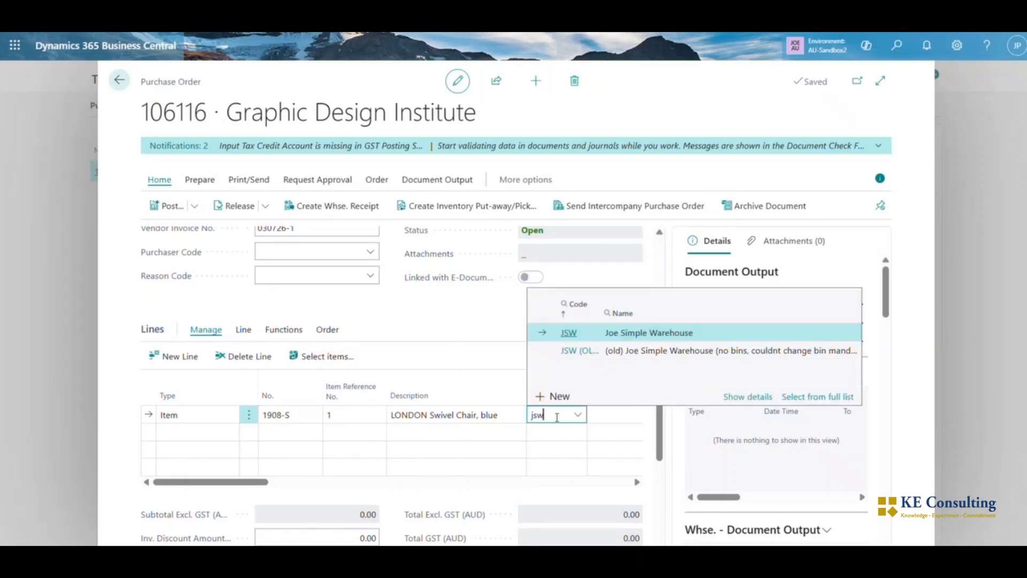
{"action": "key", "text": "Tab"}
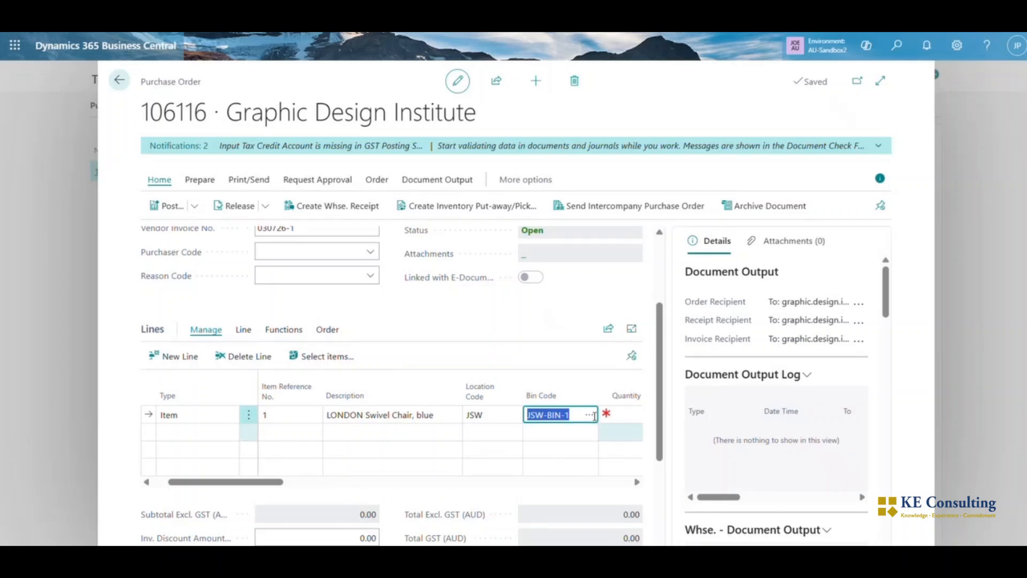
Add a second purchase line for item 1900-S, the PARIS Guest Chair, black, at location JSW
{"action": "left_click", "coordinate": [526, 446]}
{"action": "type", "text": "19"}
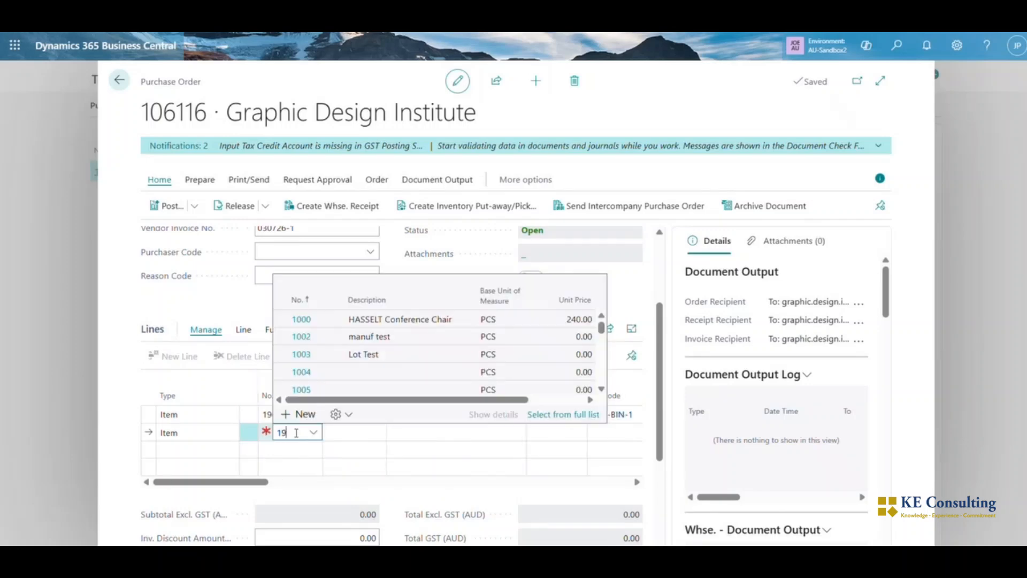
{"action": "type", "text": "00"}
{"action": "key", "text": "Tab"}
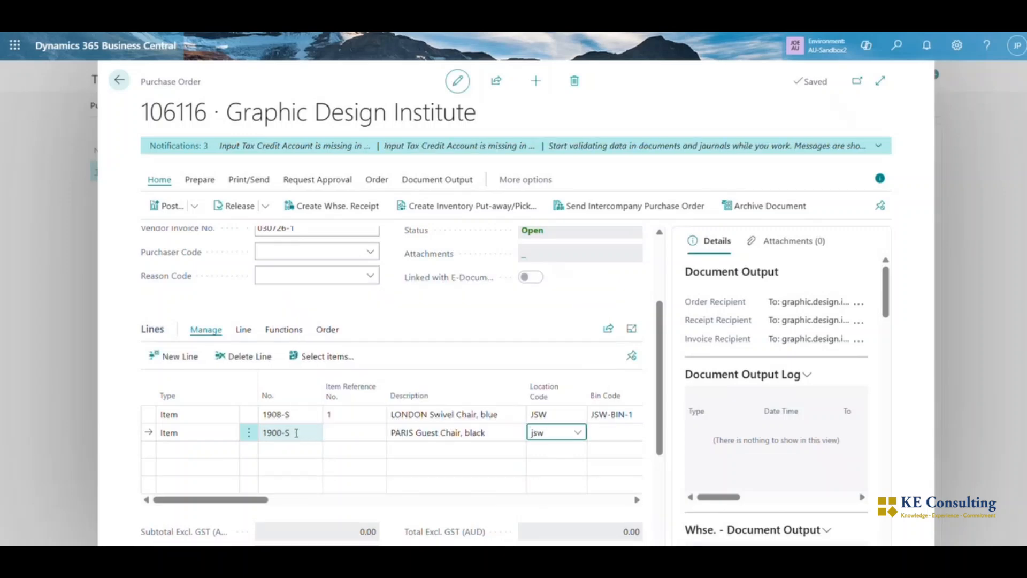
{"action": "key", "text": "Tab"}
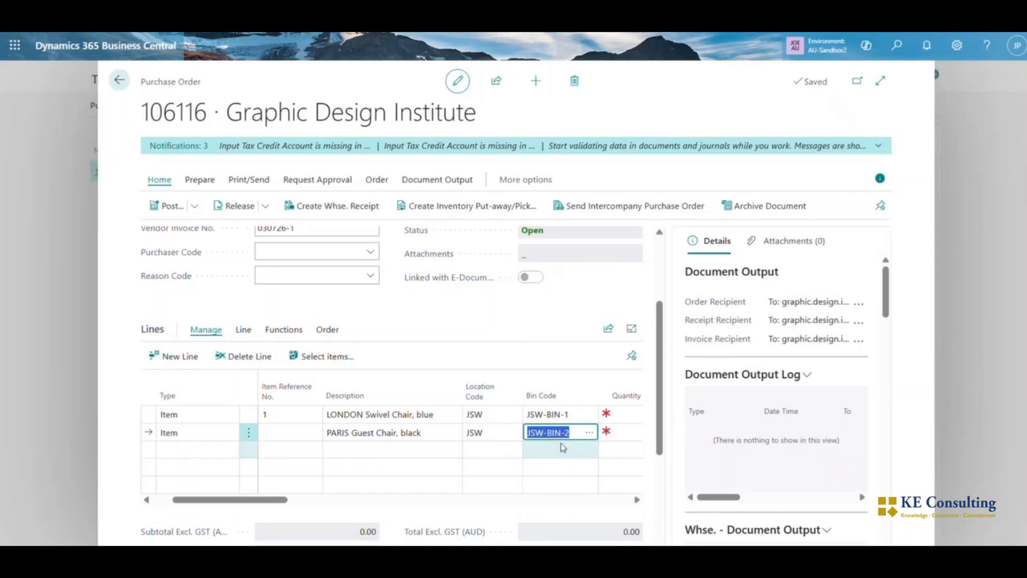
{"action": "scroll", "coordinate": [459, 453], "scroll_direction": "right", "scroll_amount": 4}
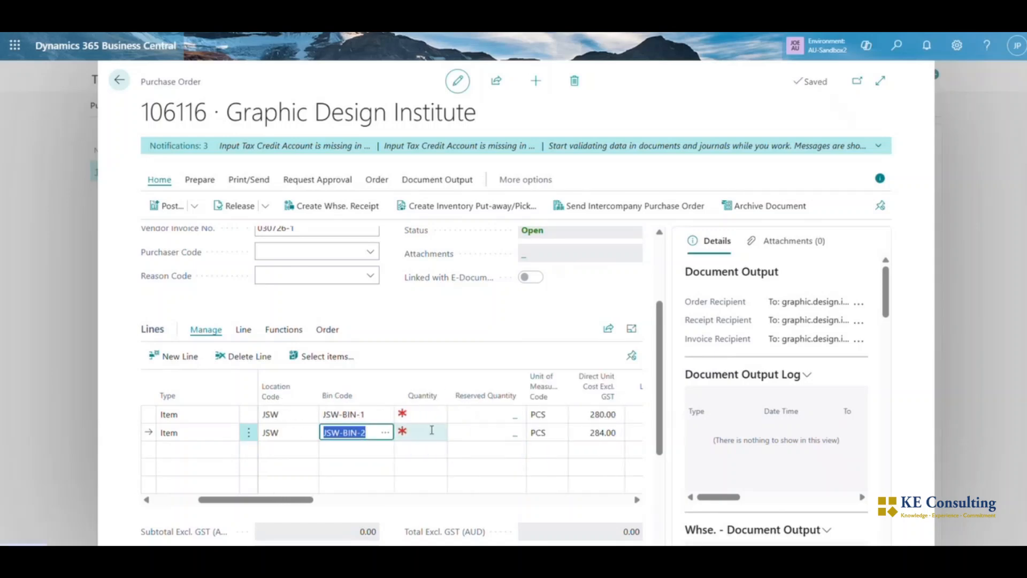
Set the quantity to 10 on both purchase lines, the LONDON Swivel Chair and the PARIS Guest Chair
{"action": "left_click", "coordinate": [421, 421]}
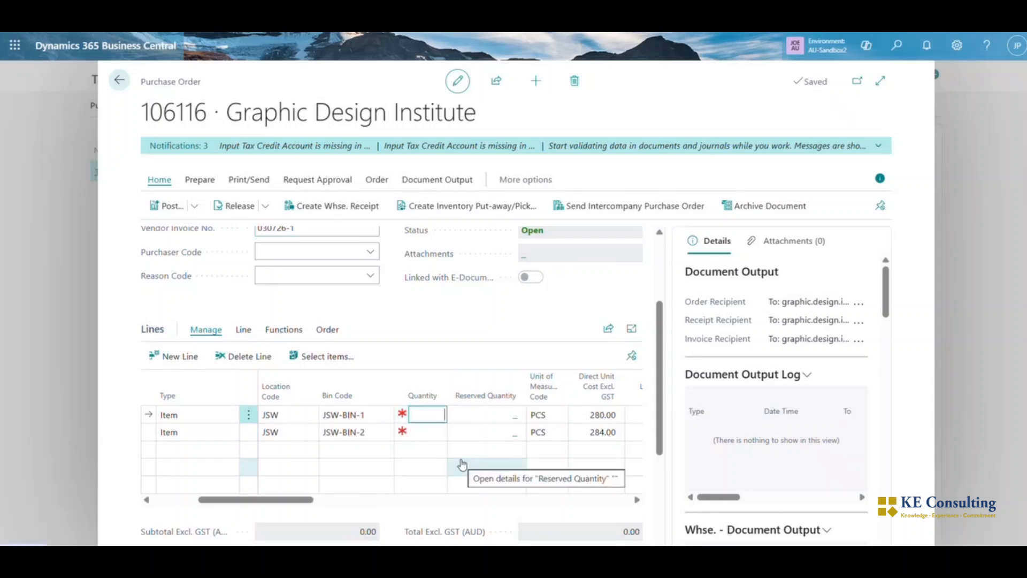
{"action": "left_click", "coordinate": [431, 433]}
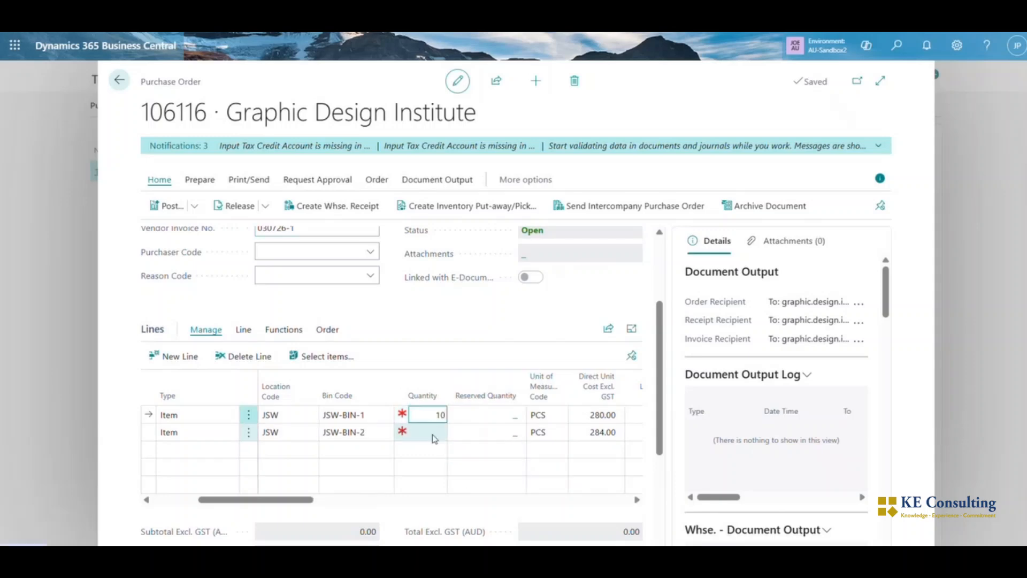
{"action": "type", "text": "10"}
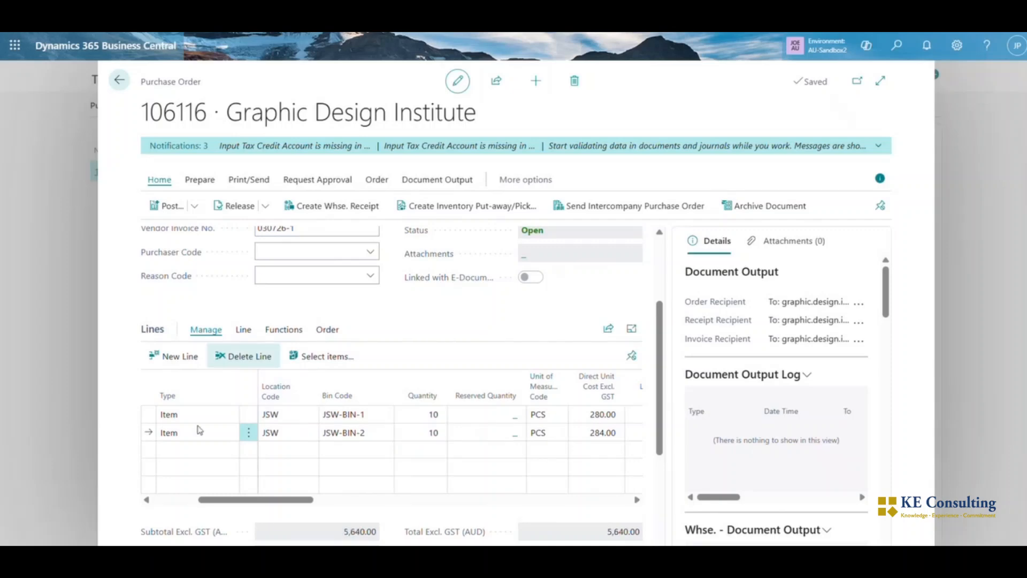
{"action": "left_click", "coordinate": [376, 433]}
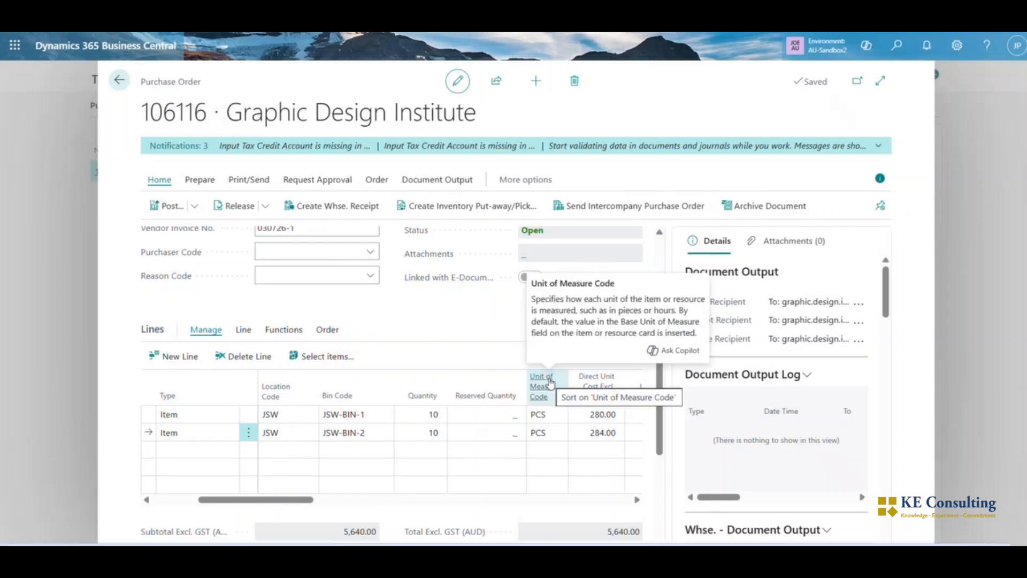
Post the purchase order with Receive and Invoice, and decline opening the posted invoice
{"action": "left_click", "coordinate": [167, 207]}
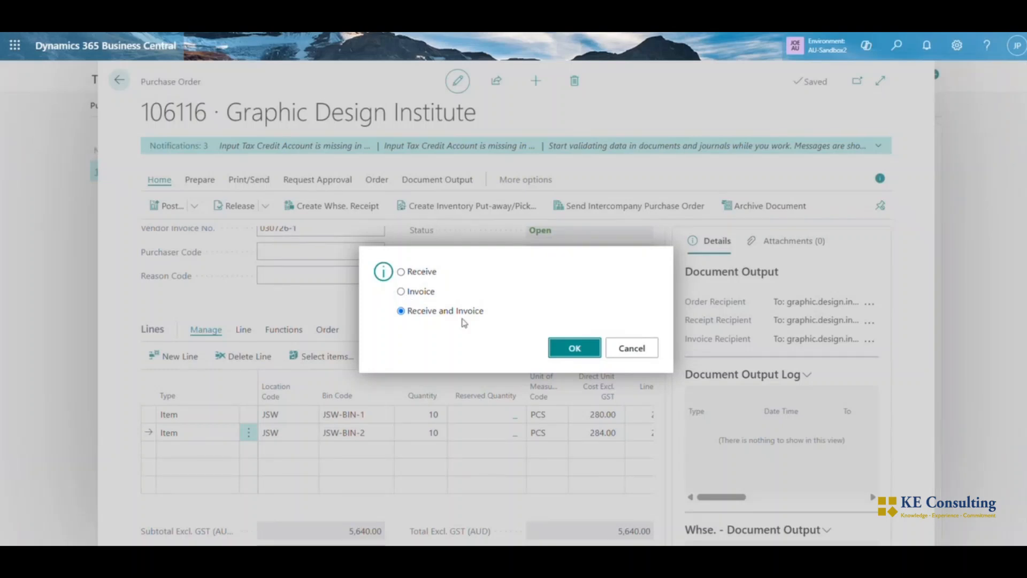
{"action": "left_click", "coordinate": [566, 355]}
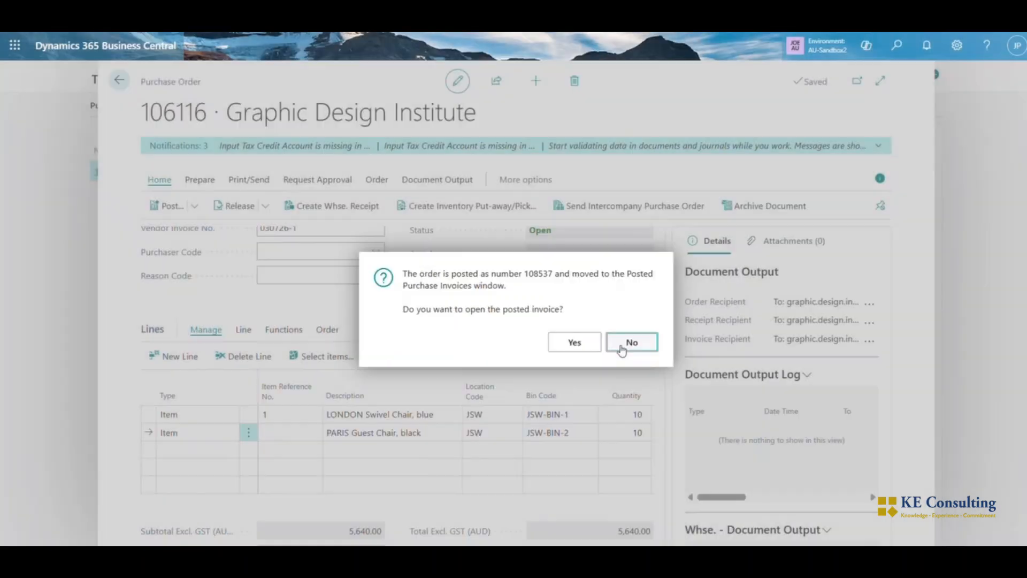
{"action": "left_click", "coordinate": [622, 351]}
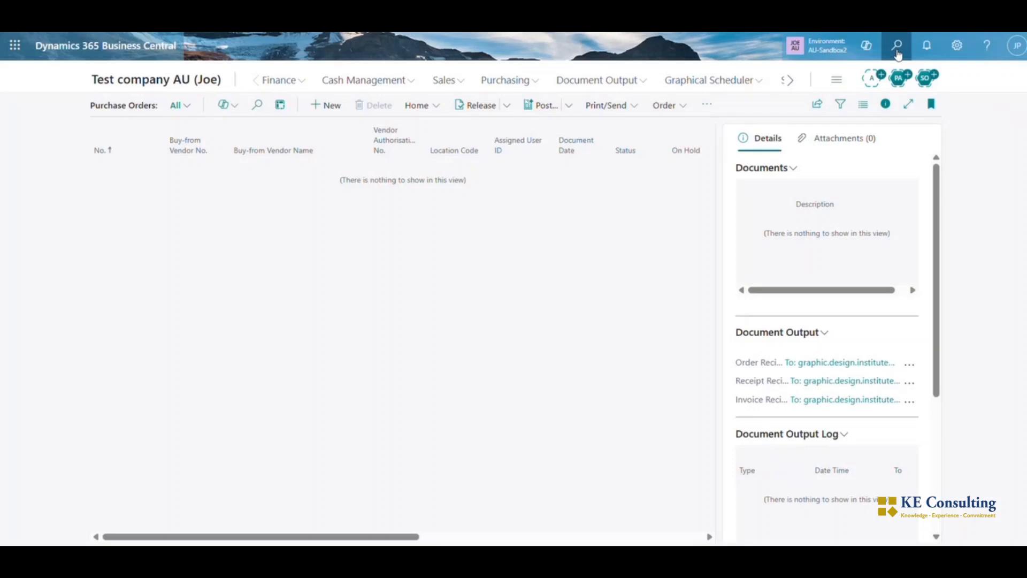
Find the Locations page by searching for "location" and open the bin list of location JSW
{"action": "left_click", "coordinate": [898, 55]}
{"action": "type", "text": "locat"}
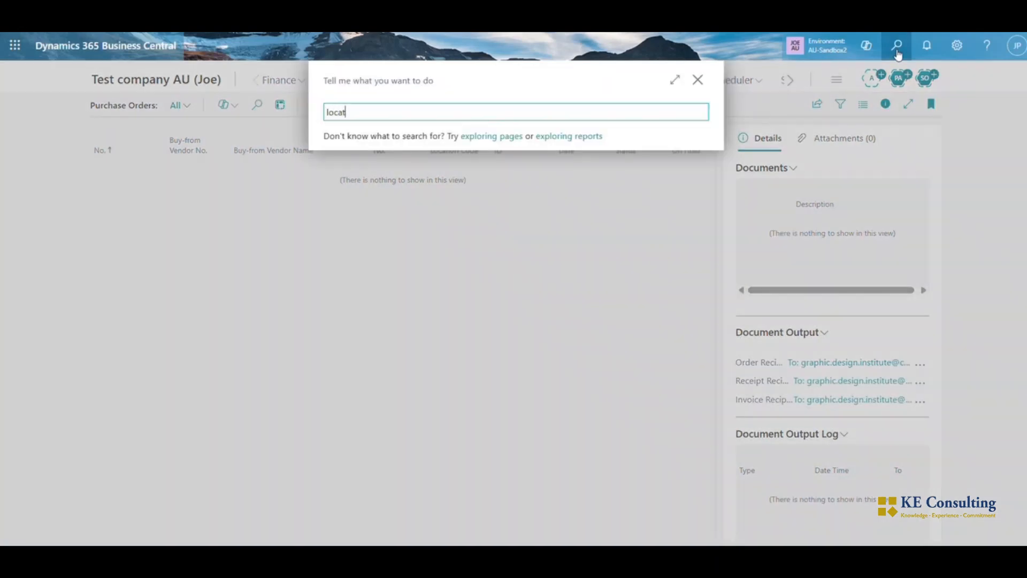
{"action": "type", "text": "ion"}
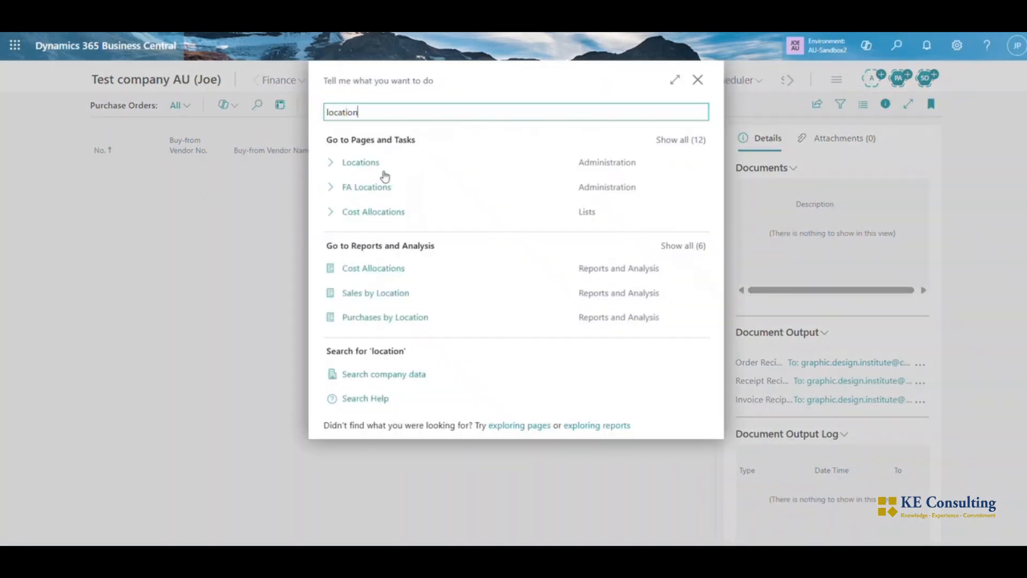
{"action": "left_click", "coordinate": [382, 169]}
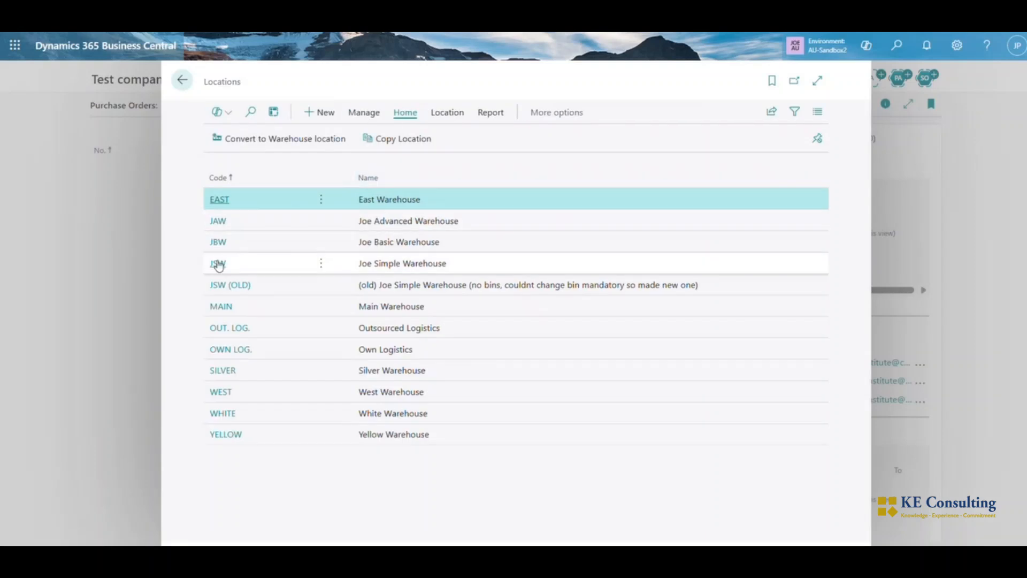
{"action": "left_click", "coordinate": [218, 266]}
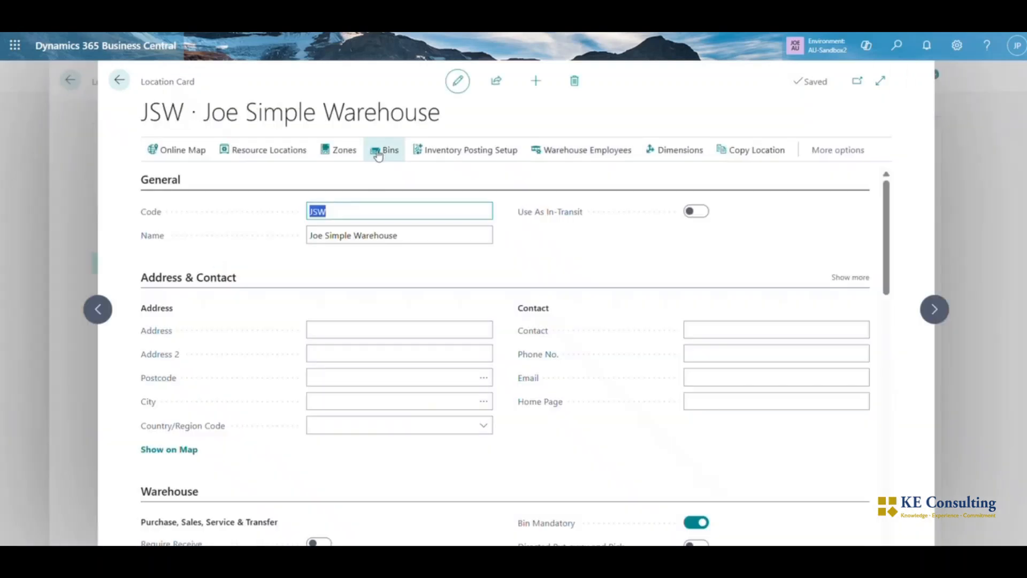
{"action": "left_click", "coordinate": [381, 148]}
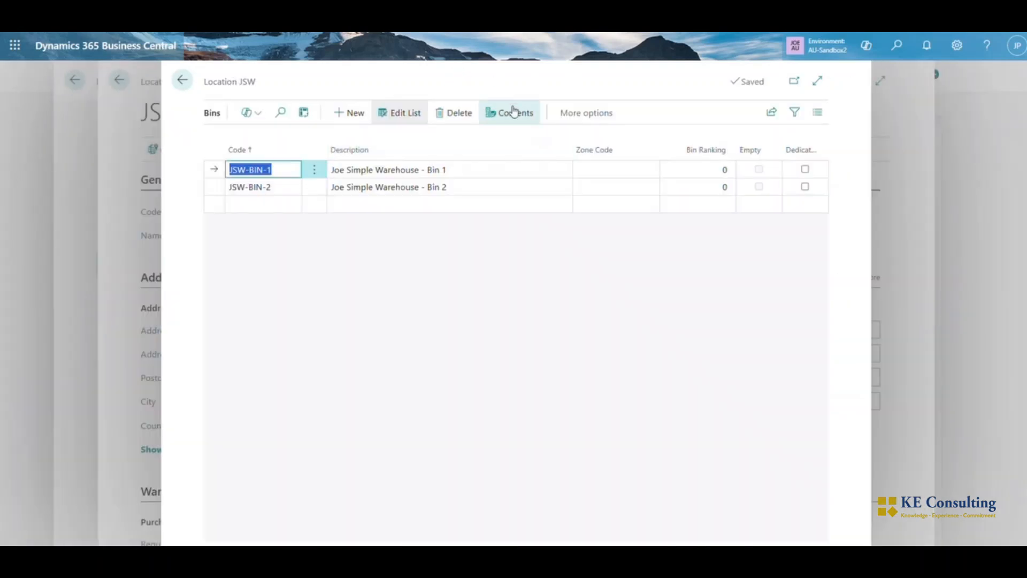
Examine the bin contents of JSW-BIN-1 and JSW-BIN-2 for the received items and their quantities
{"action": "left_click", "coordinate": [511, 112]}
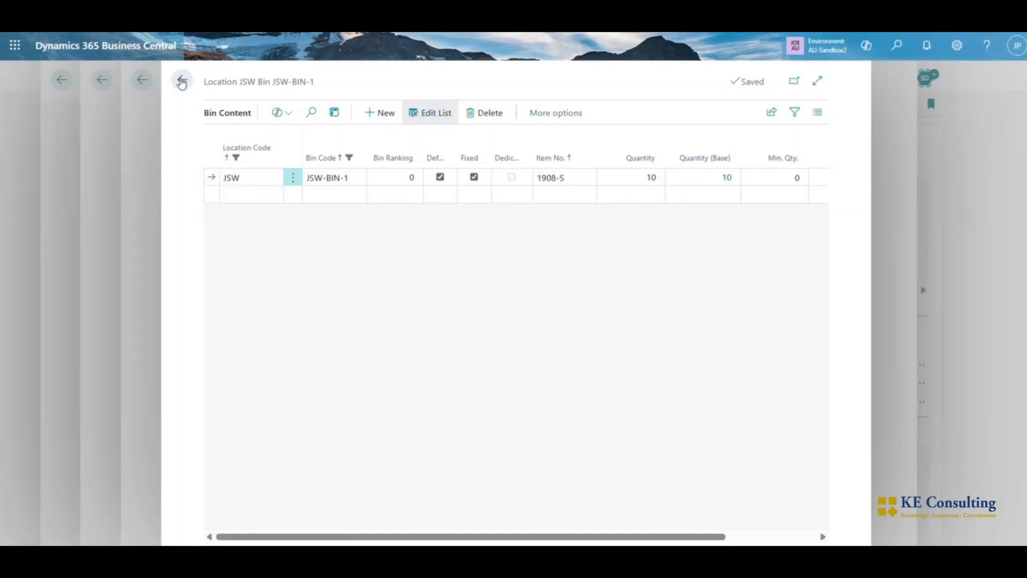
{"action": "left_click", "coordinate": [182, 79]}
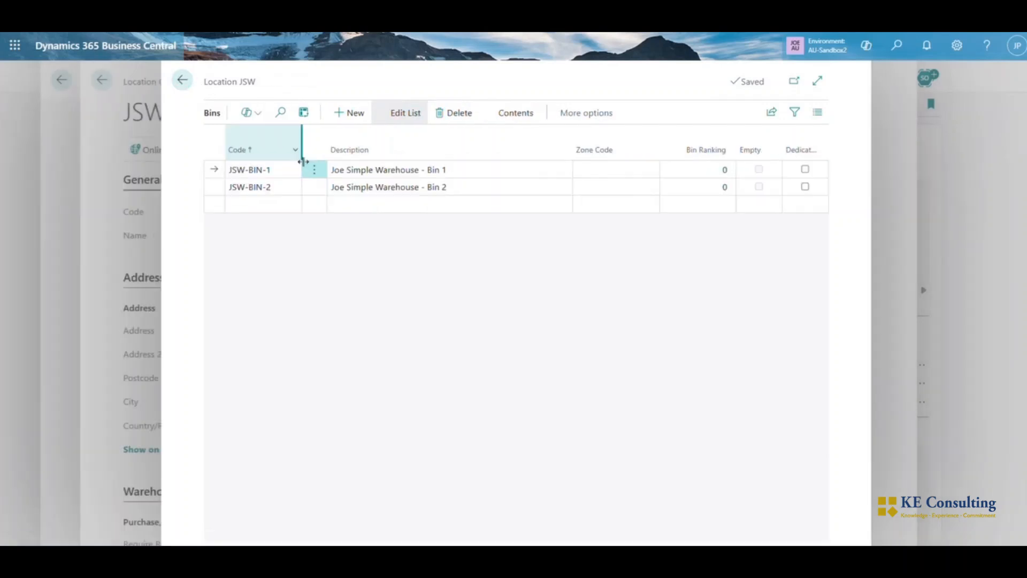
{"action": "left_click", "coordinate": [502, 115]}
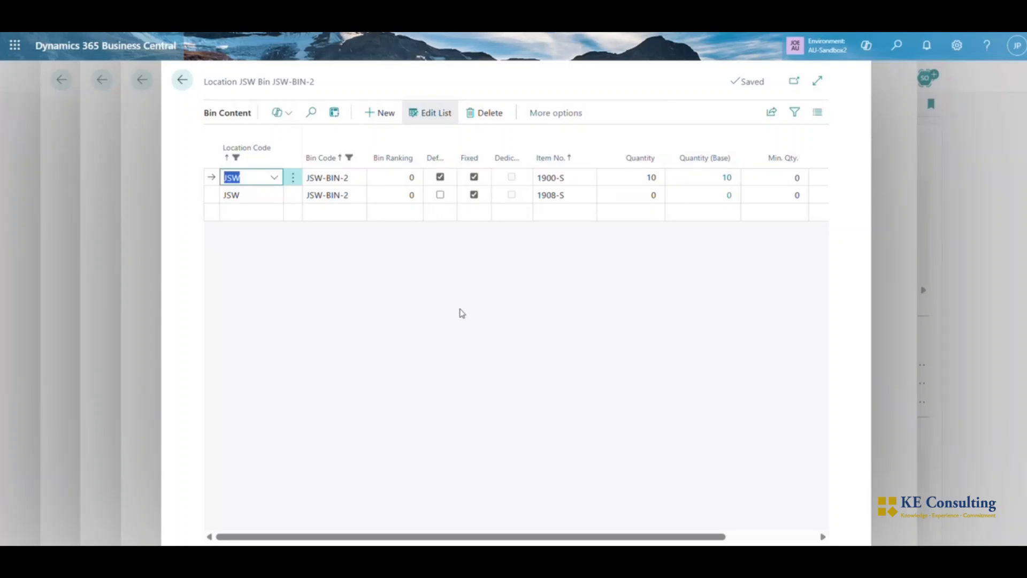
{"action": "left_click", "coordinate": [182, 81]}
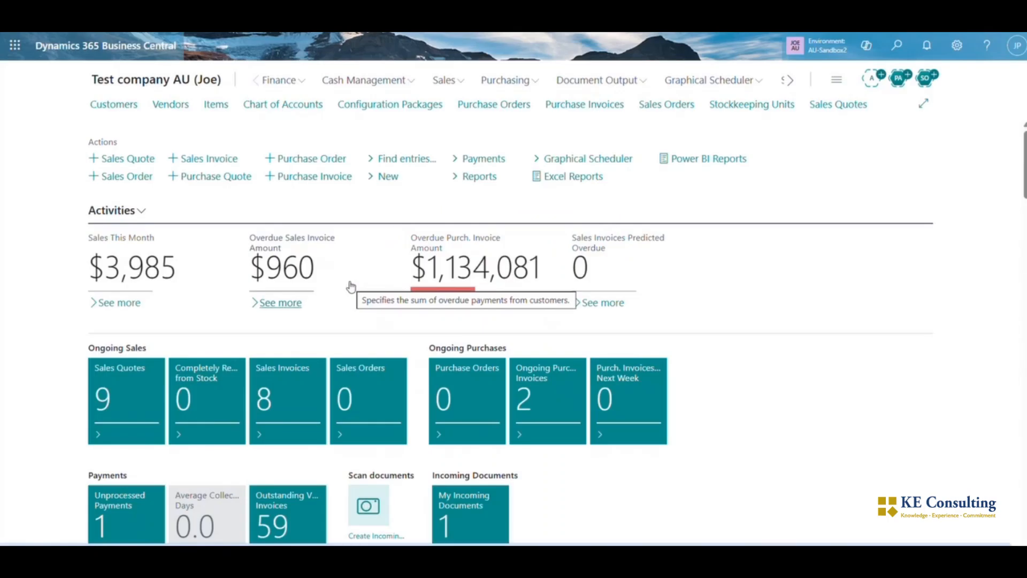
Create a new sales order for the customer School of Fine Art
{"action": "left_click", "coordinate": [684, 106]}
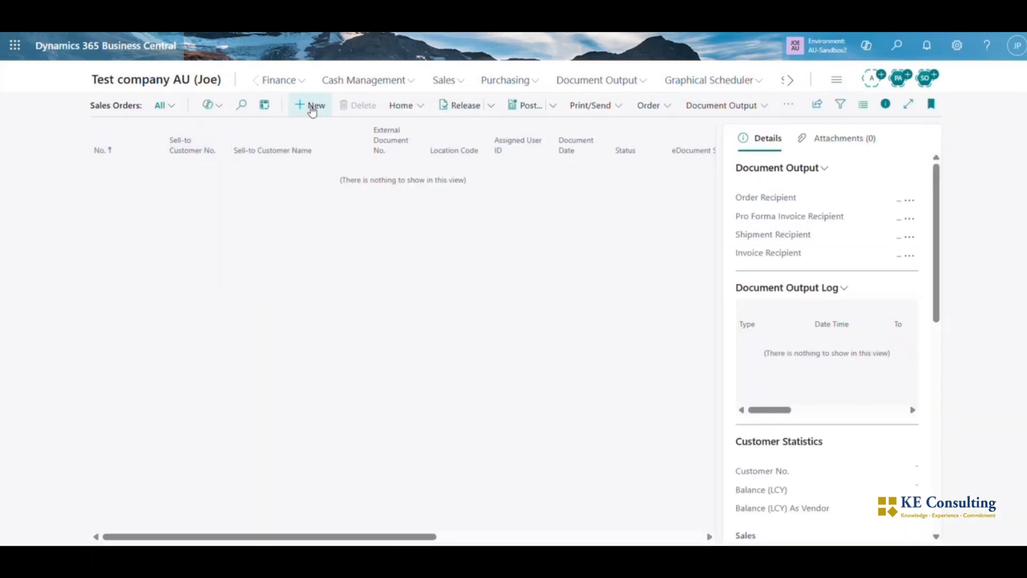
{"action": "left_click", "coordinate": [310, 105]}
{"action": "type", "text": "cho"}
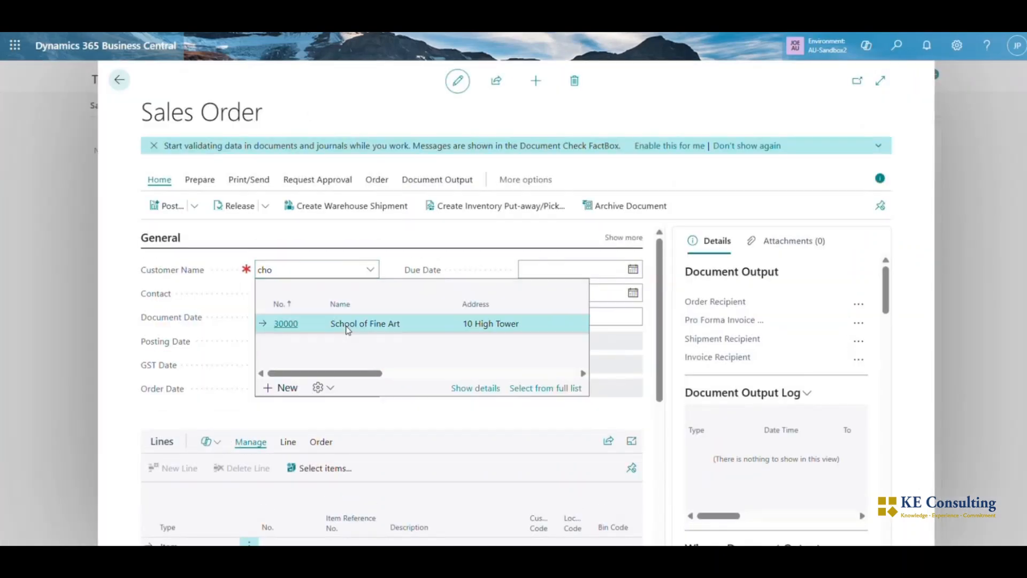
{"action": "left_click", "coordinate": [347, 327]}
Fill the first sales line with item 1900-S, the PARIS Guest Chair, black
{"action": "scroll", "coordinate": [259, 364], "scroll_direction": "down", "scroll_amount": 1}
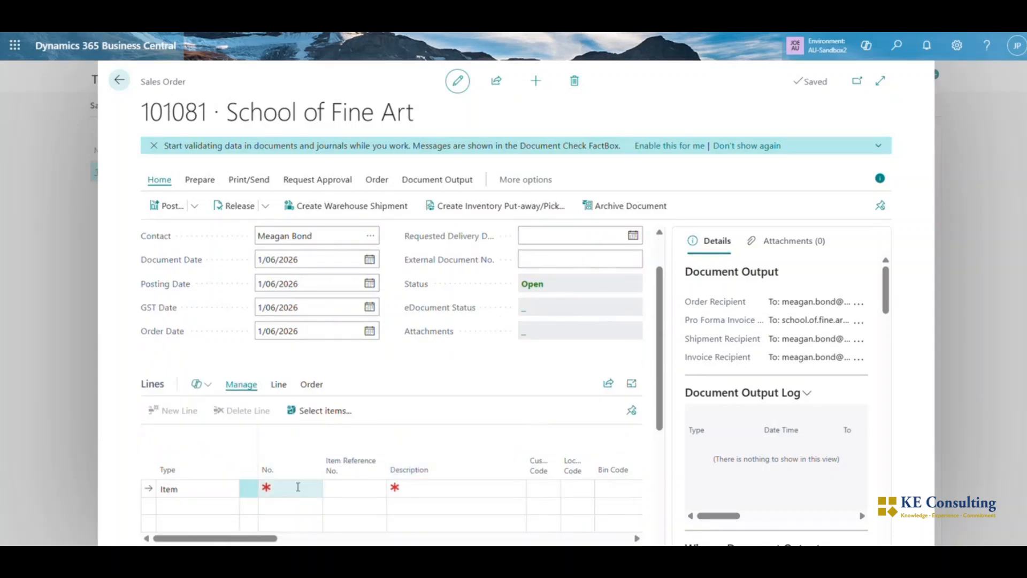
{"action": "left_click", "coordinate": [298, 487]}
{"action": "type", "text": "1"}
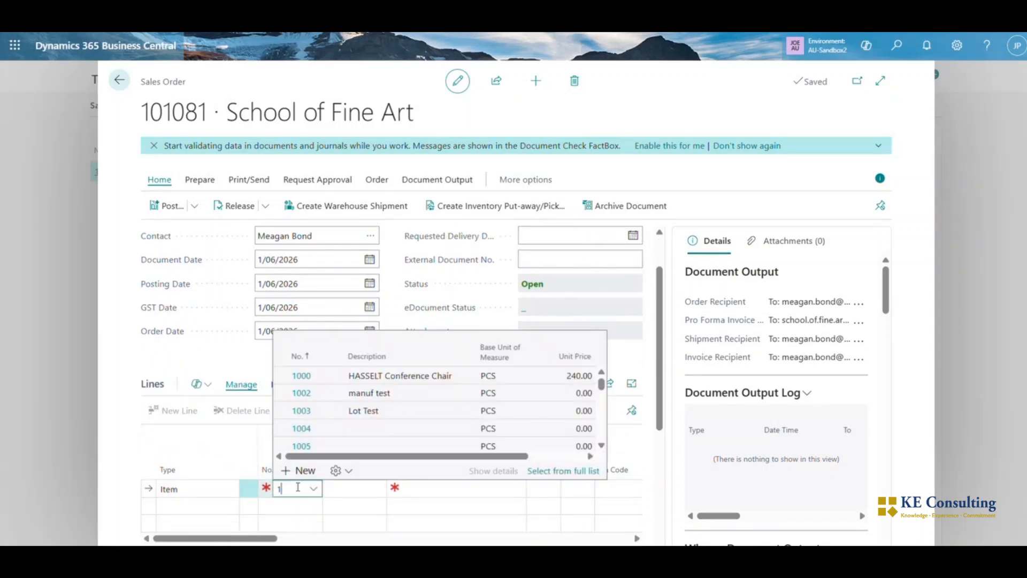
{"action": "type", "text": "900"}
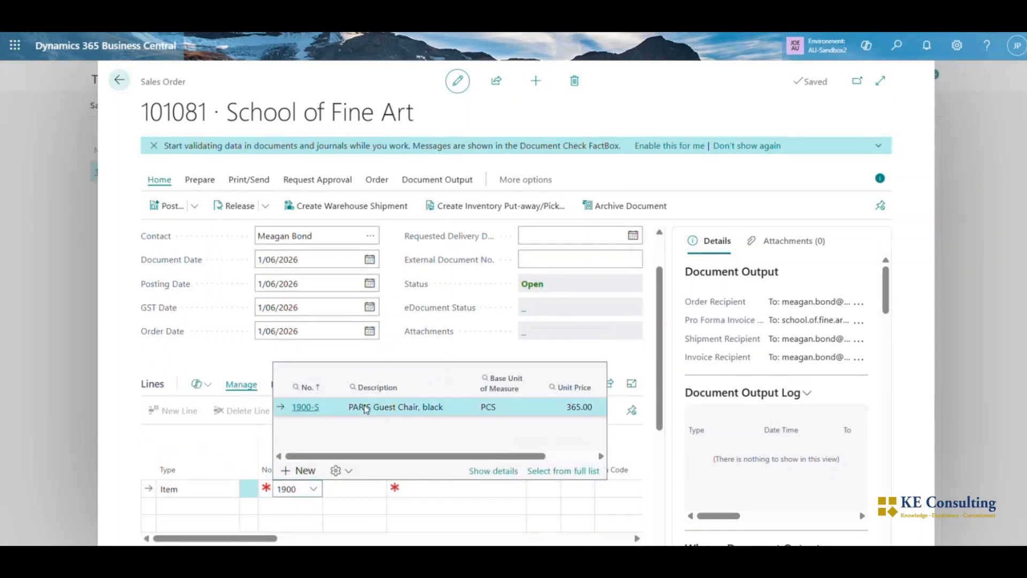
{"action": "left_click", "coordinate": [366, 410]}
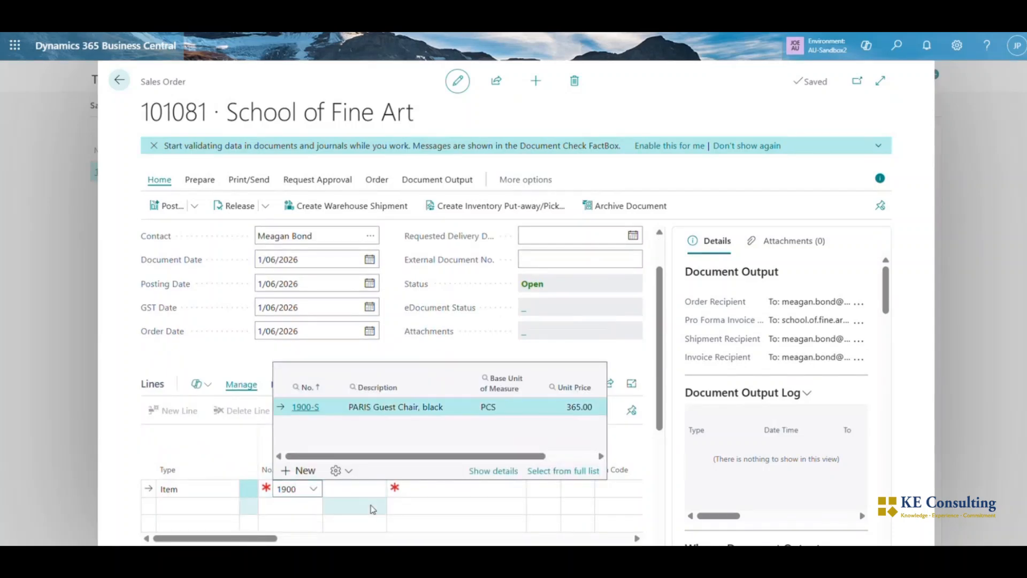
Add a second sales line for item 1908-S, the LONDON Swivel Chair, blue
{"action": "left_click", "coordinate": [285, 506]}
{"action": "type", "text": "190"}
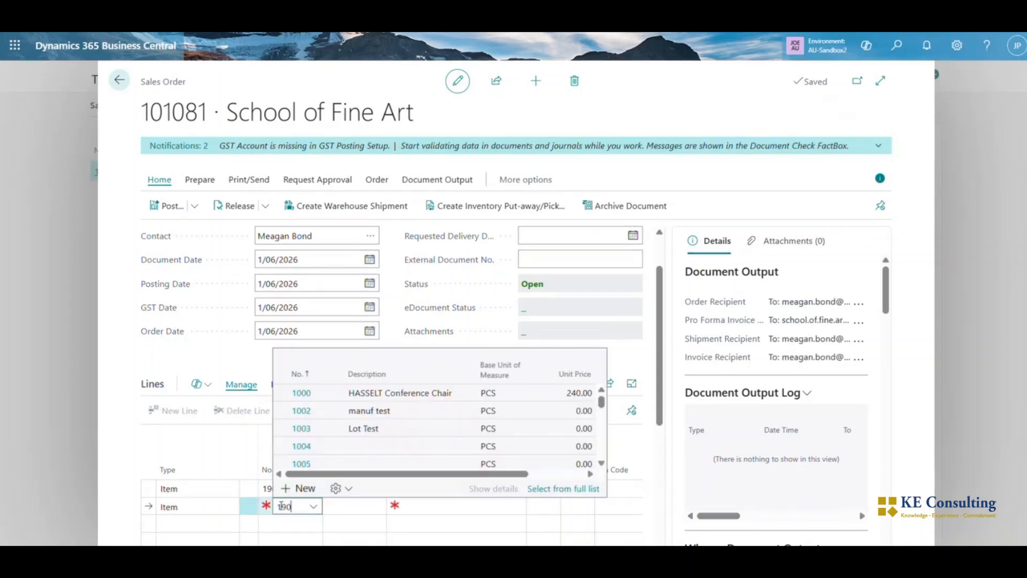
{"action": "type", "text": "8"}
Set the location code to JSW on both sales lines, the PARIS Guest Chair and the LONDON Swivel Chair
{"action": "left_click", "coordinate": [510, 488]}
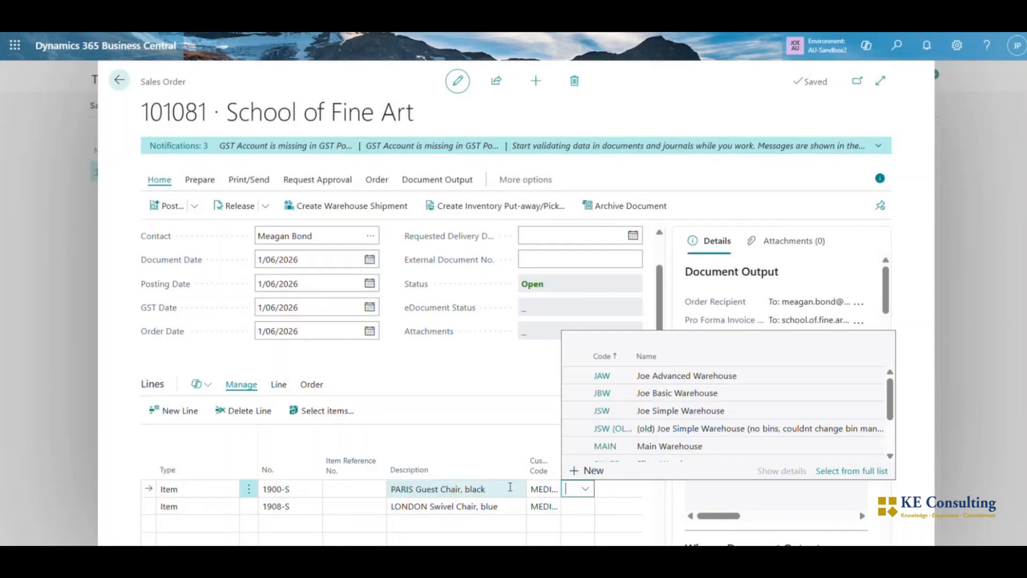
{"action": "type", "text": "j"}
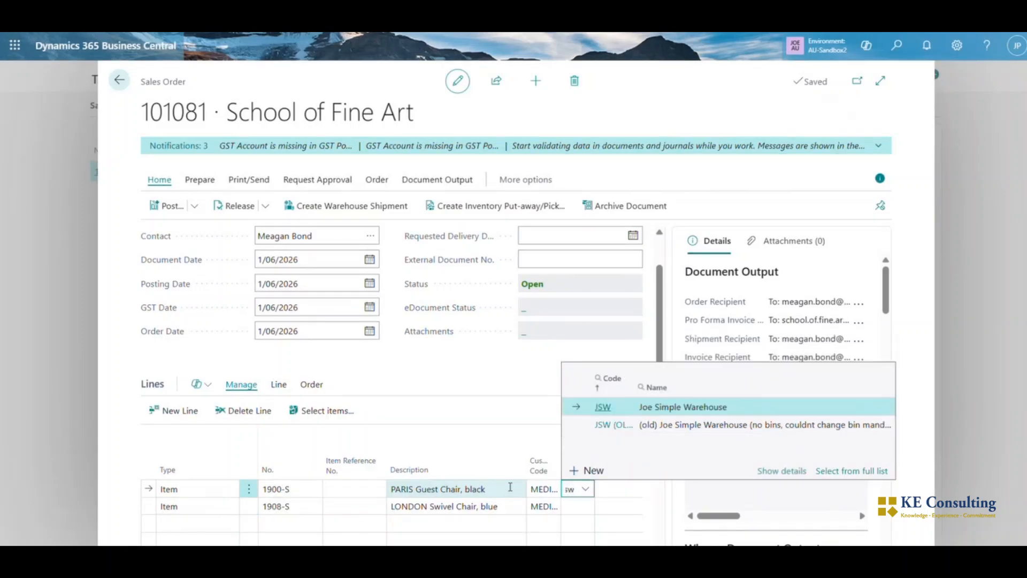
{"action": "type", "text": "sw"}
{"action": "key", "text": "Tab"}
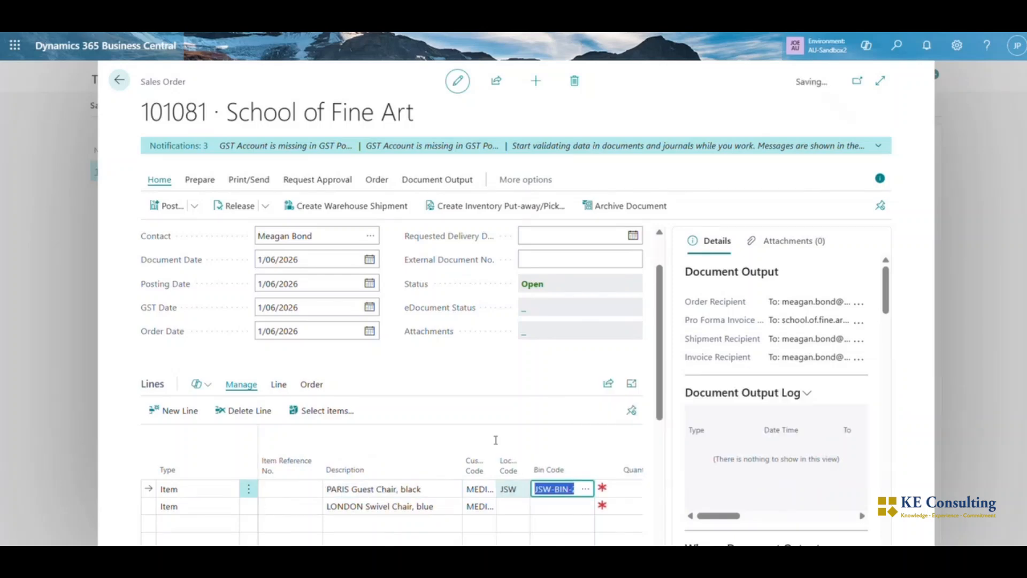
{"action": "left_click_drag", "start_coordinate": [591, 459], "coordinate": [608, 458]}
{"action": "scroll", "coordinate": [605, 521], "scroll_direction": "right", "scroll_amount": 2}
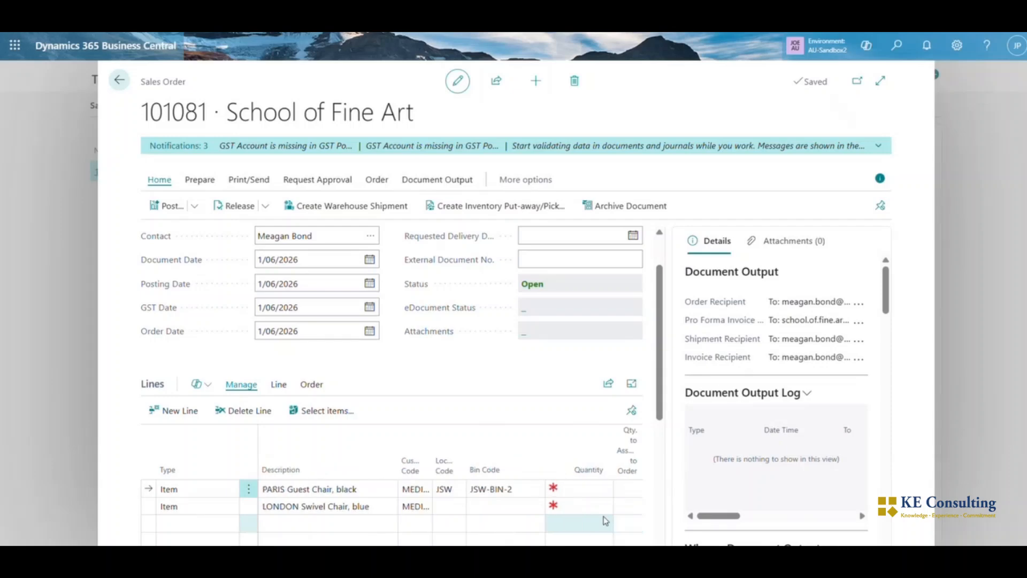
{"action": "left_click", "coordinate": [452, 513]}
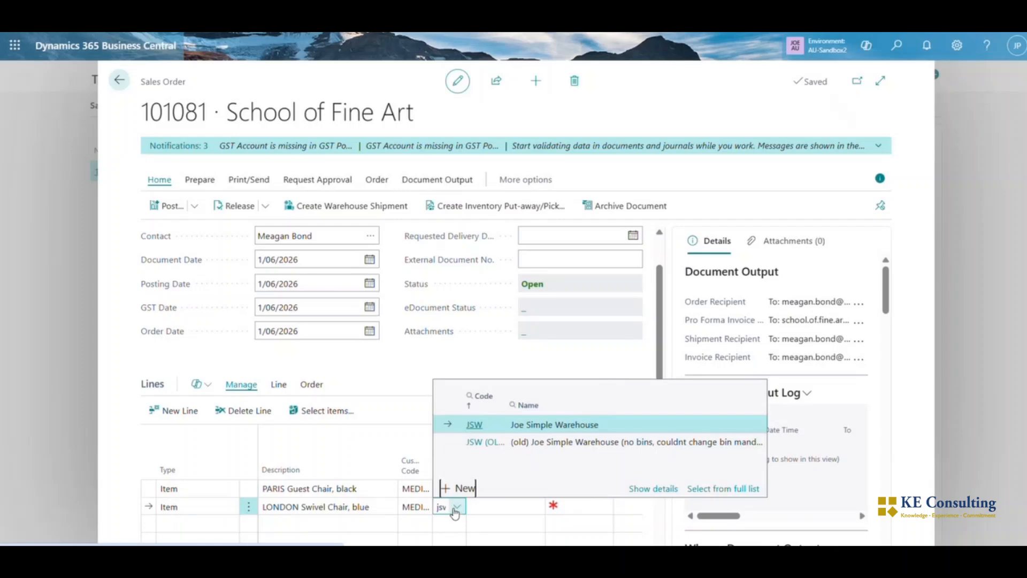
{"action": "left_click", "coordinate": [537, 425]}
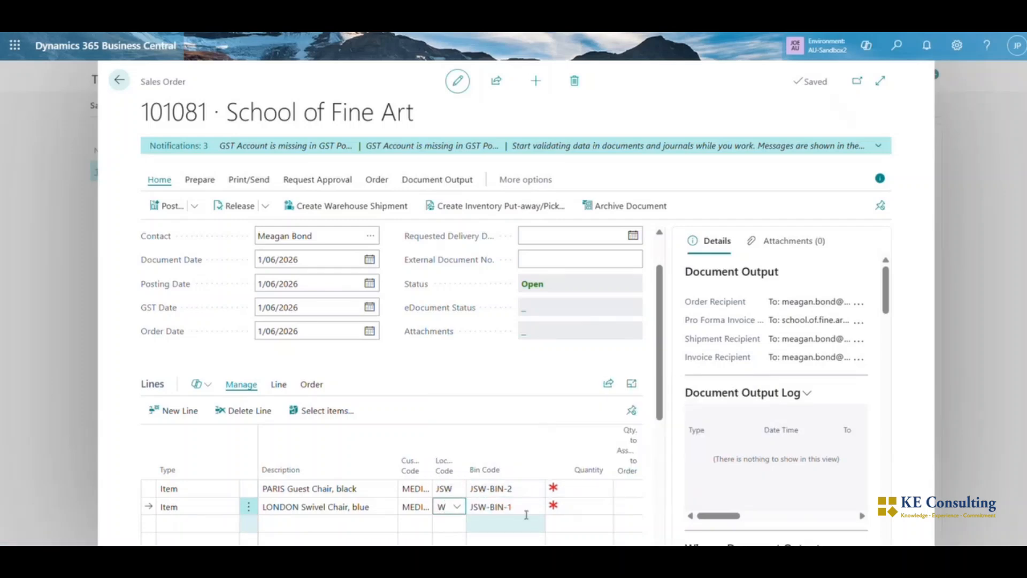
Set the quantity to 5 on both sales order lines
{"action": "scroll", "coordinate": [527, 515], "scroll_direction": "right", "scroll_amount": 3}
{"action": "left_click", "coordinate": [451, 491]}
{"action": "type", "text": "5"}
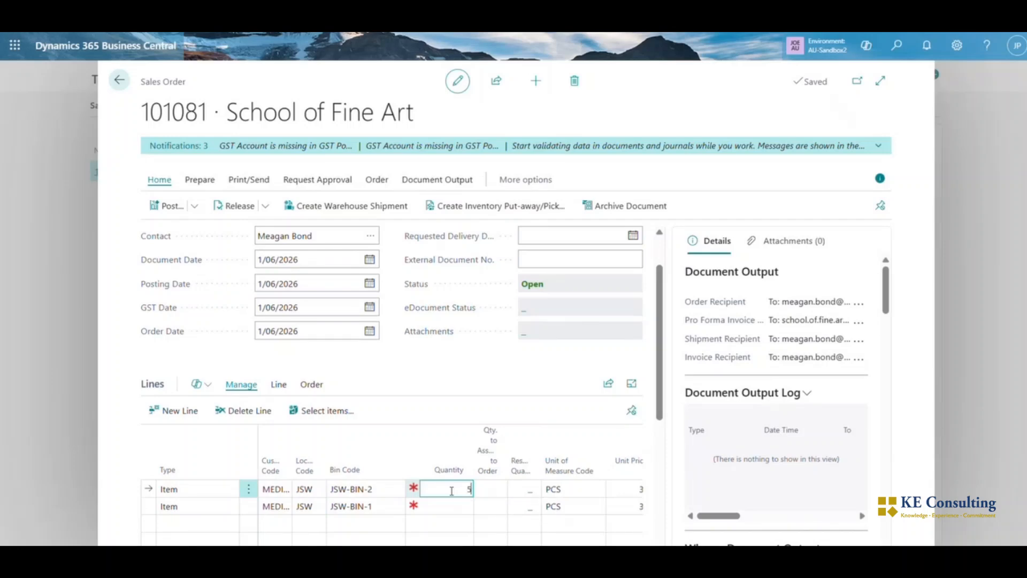
{"action": "left_click", "coordinate": [453, 509]}
{"action": "type", "text": "5"}
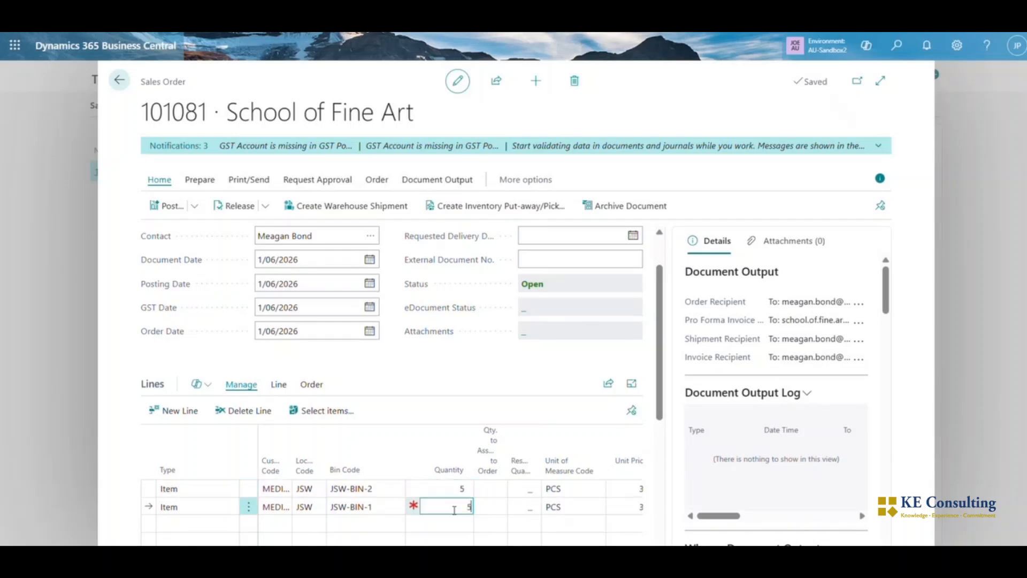
{"action": "left_click", "coordinate": [456, 384]}
Check the sales lines' quantities to ship, post the order with Ship and Invoice, and decline opening the posted invoice
{"action": "scroll", "coordinate": [513, 513], "scroll_direction": "right", "scroll_amount": 5}
{"action": "scroll", "coordinate": [512, 513], "scroll_direction": "right", "scroll_amount": 3}
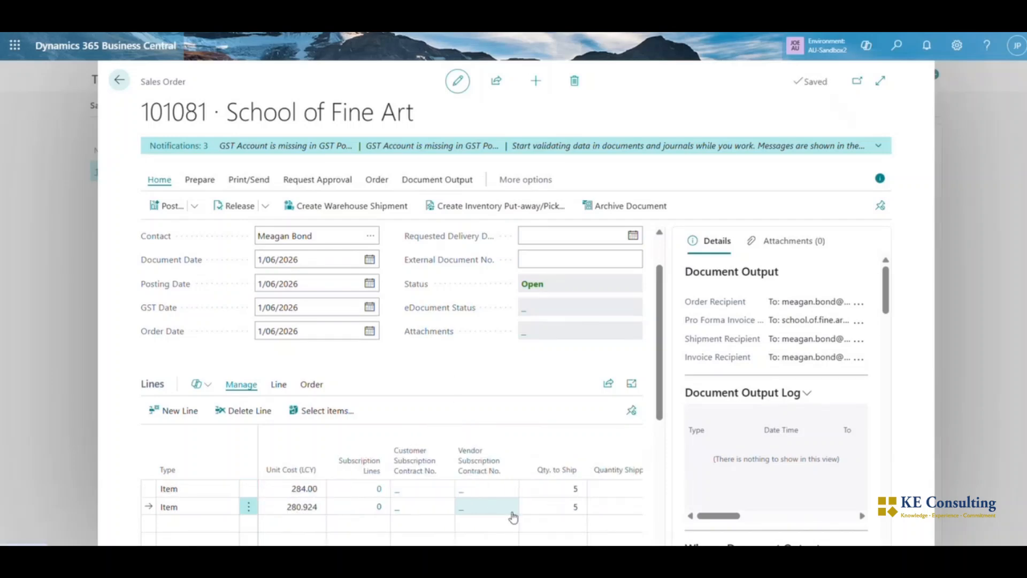
{"action": "scroll", "coordinate": [508, 509], "scroll_direction": "left", "scroll_amount": 10}
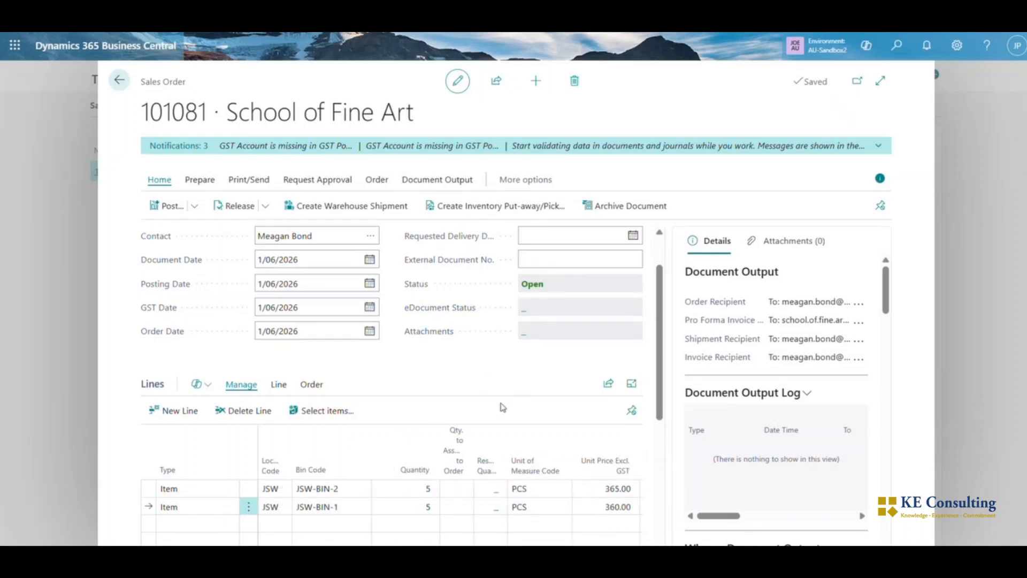
{"action": "left_click", "coordinate": [173, 207]}
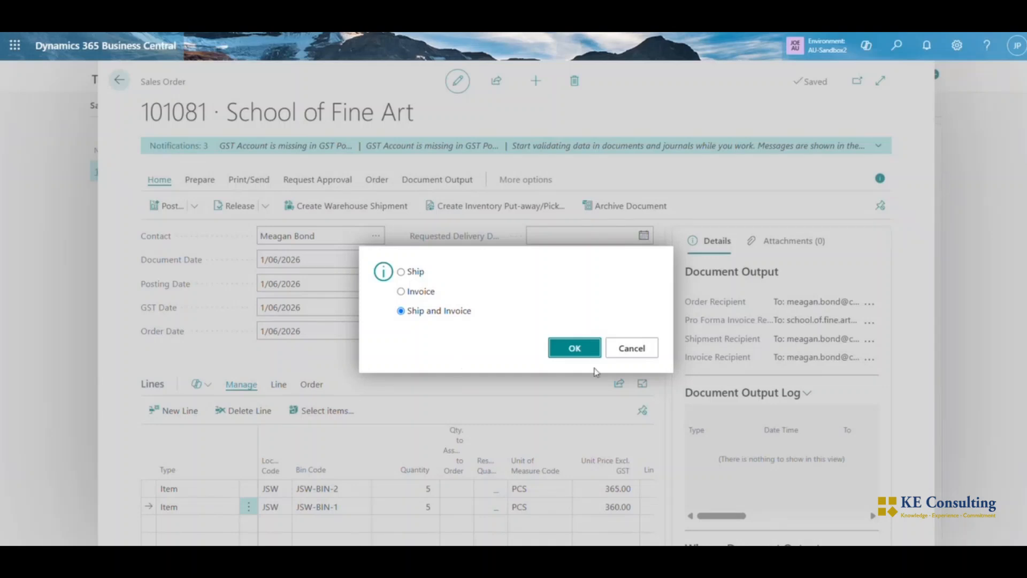
{"action": "left_click", "coordinate": [565, 353]}
{"action": "left_click", "coordinate": [614, 348]}
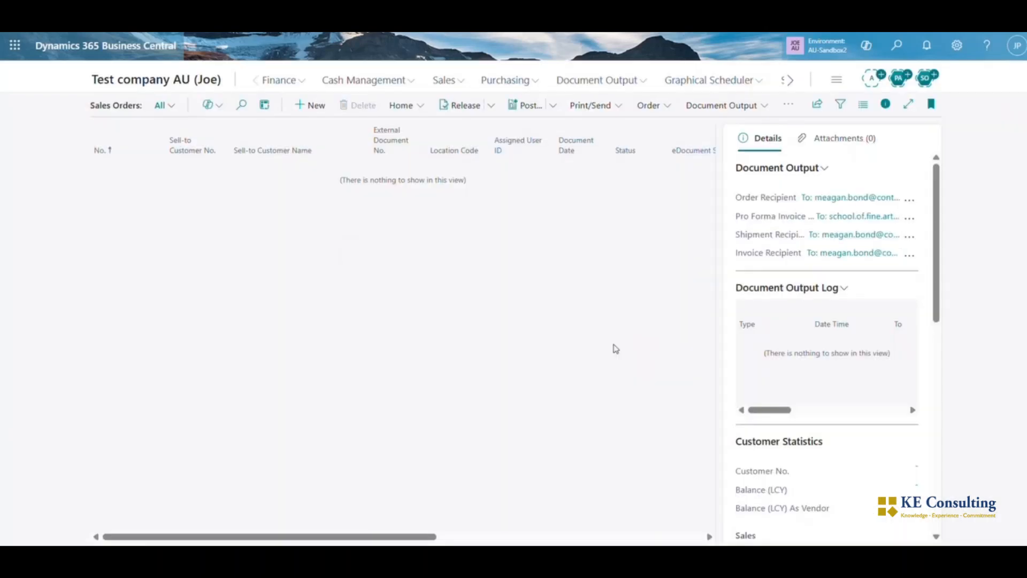
Leave the sales orders list, search for Locations, and open the list of bins for location JSW
{"action": "key", "text": "Escape"}
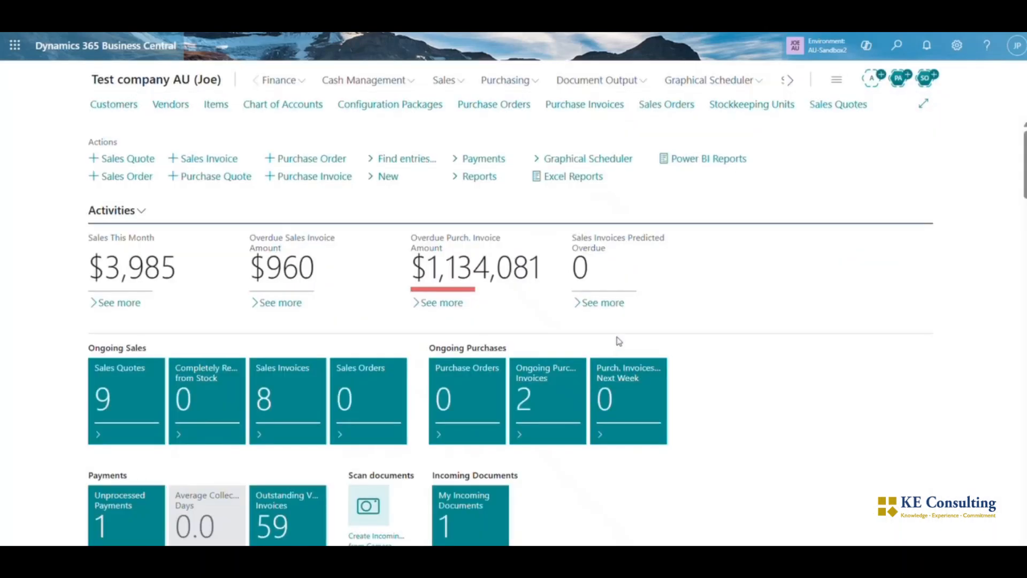
{"action": "left_click", "coordinate": [897, 45]}
{"action": "type", "text": "locatio"}
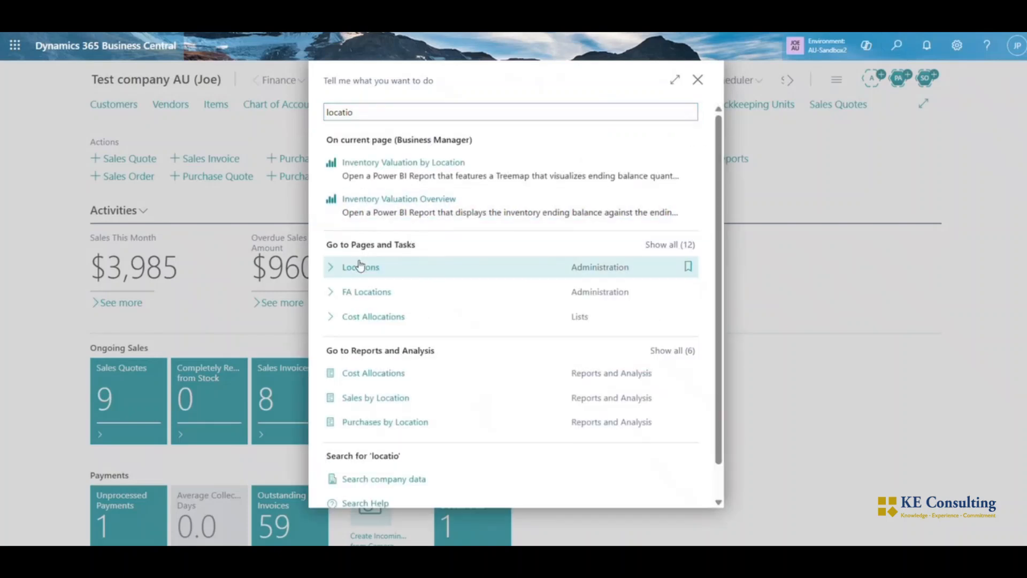
{"action": "left_click", "coordinate": [355, 266]}
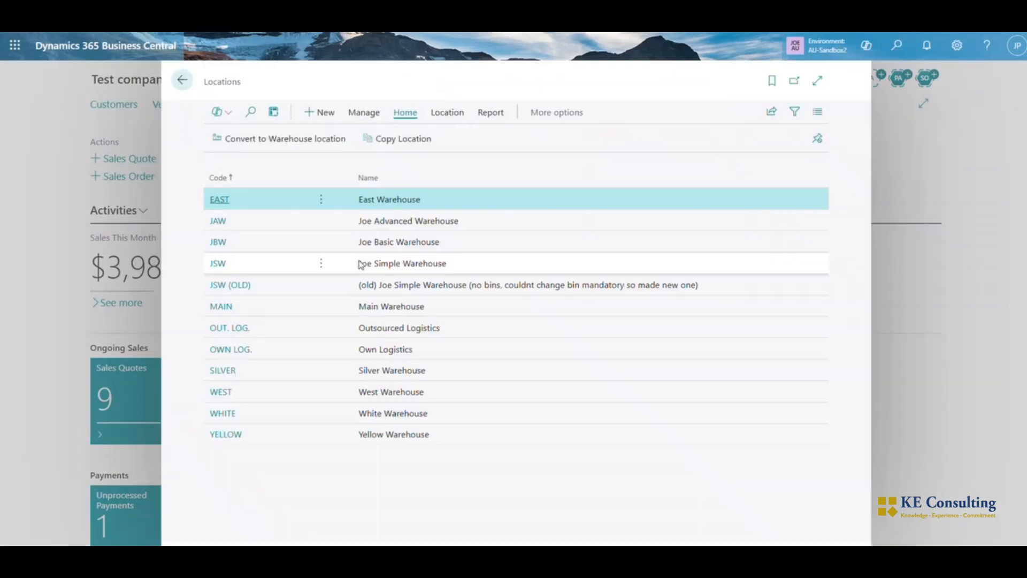
{"action": "left_click", "coordinate": [219, 264]}
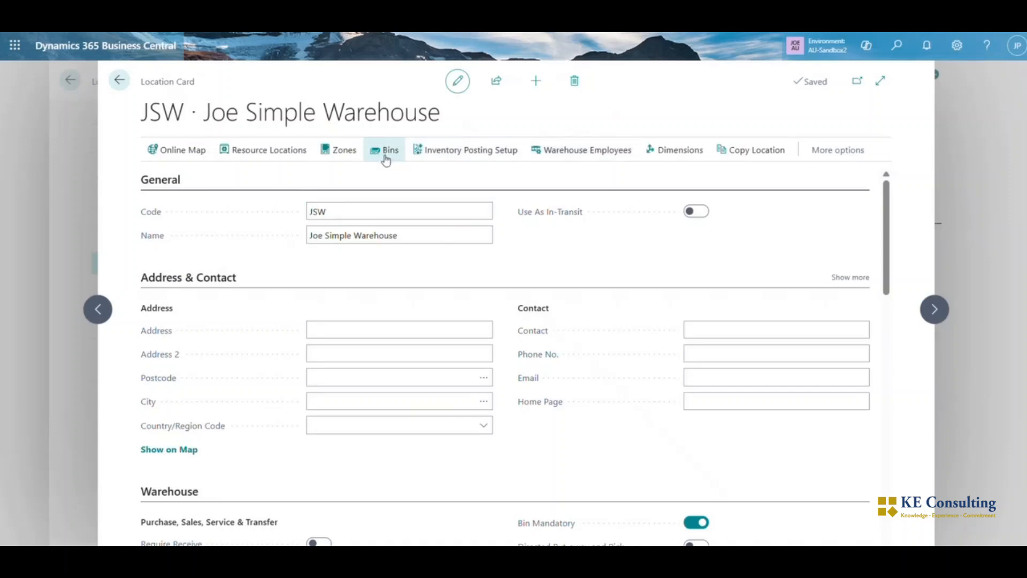
{"action": "left_click", "coordinate": [385, 155]}
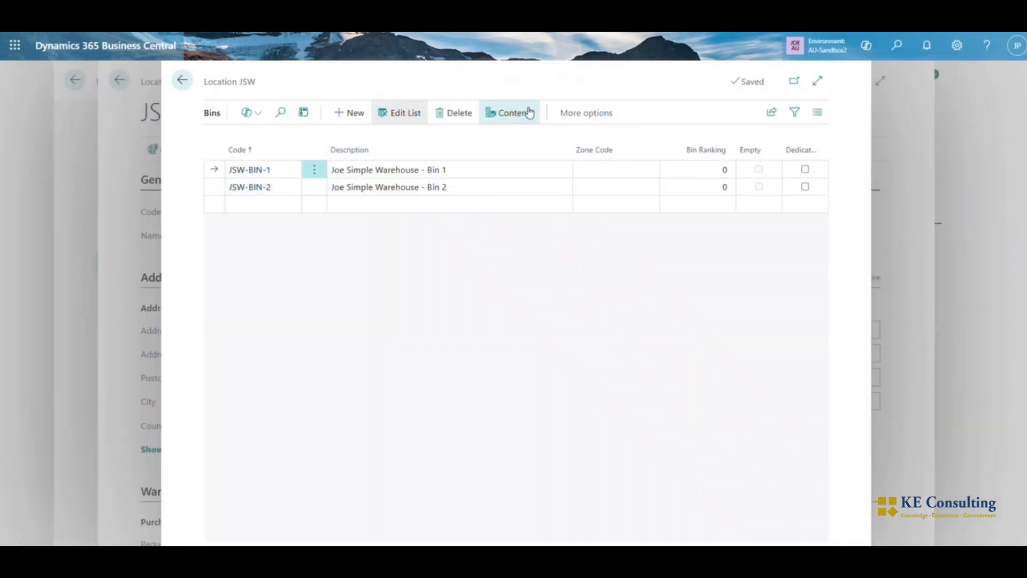
Examine the bin contents of JSW-BIN-1 and JSW-BIN-2 for the item quantities left after the shipment
{"action": "left_click", "coordinate": [527, 111]}
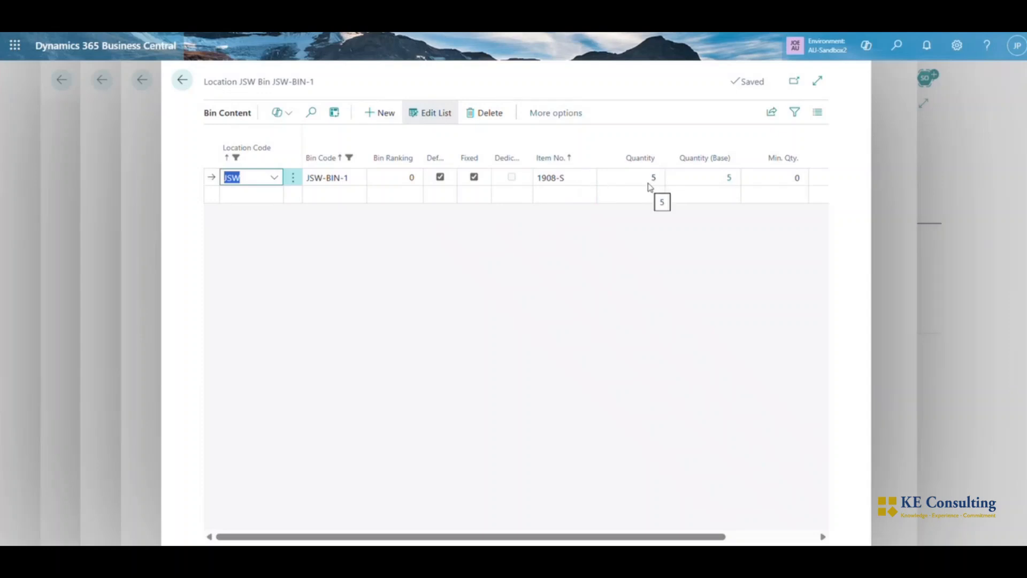
{"action": "left_click", "coordinate": [182, 81]}
{"action": "left_click", "coordinate": [248, 186]}
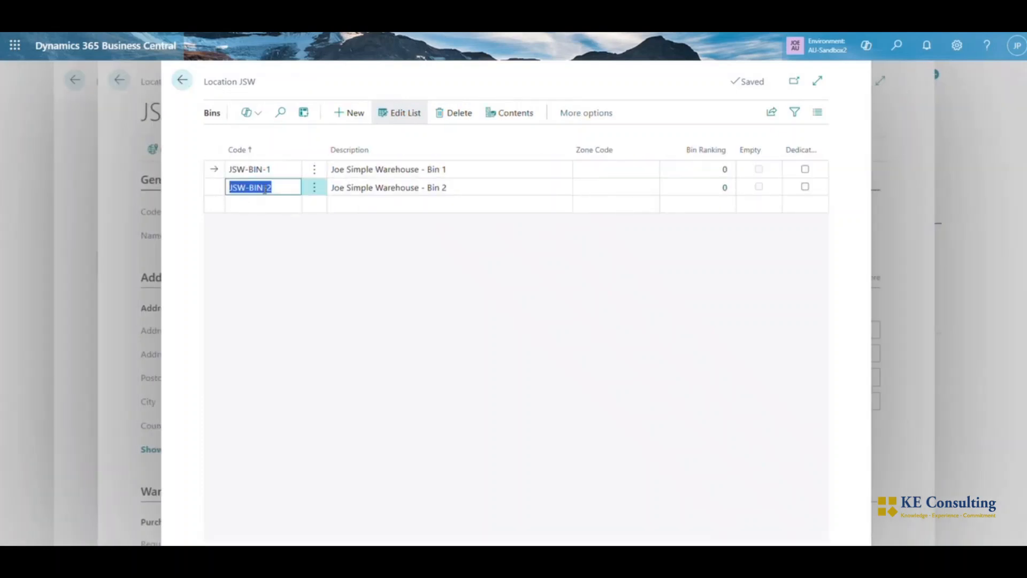
{"action": "left_click", "coordinate": [504, 112]}
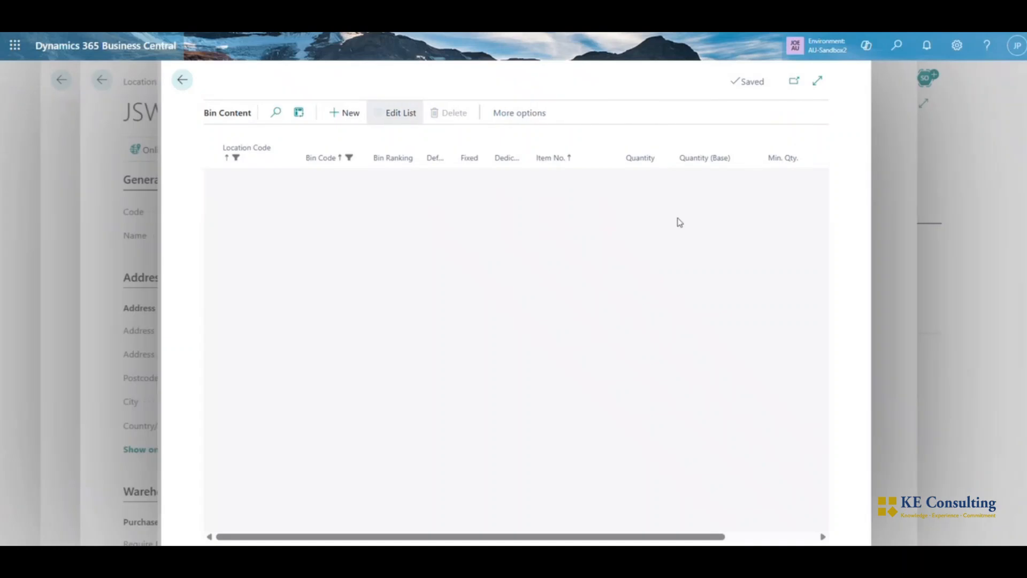